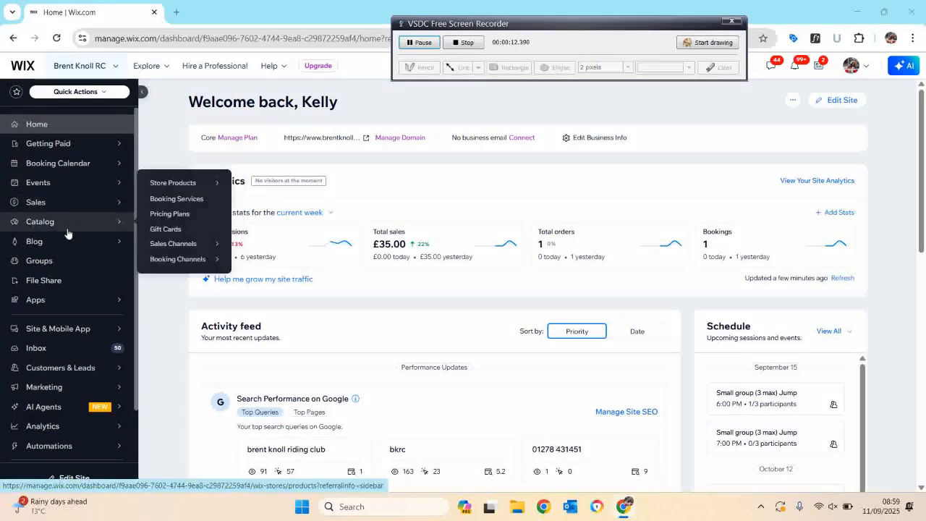
Open Booking Services and filter the list to the 'Guest lessons or single sessions' category.
left_click(186, 202)
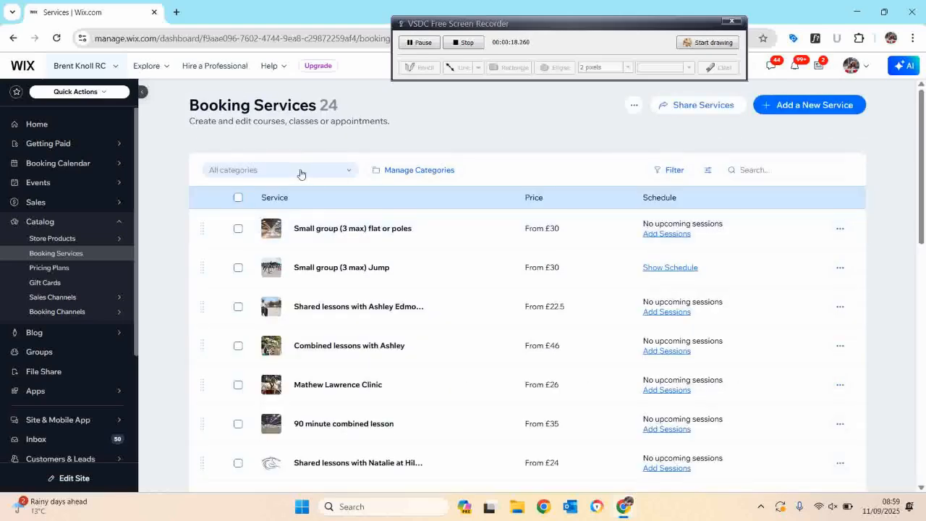
left_click(300, 171)
left_click(304, 208)
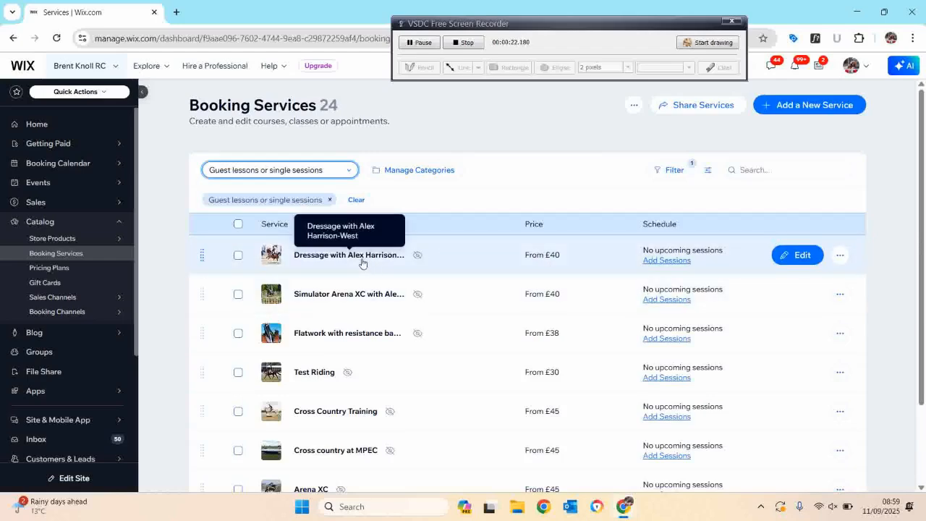
Duplicate the 'Simulator Arena XC with Ale...' service.
left_click(840, 255)
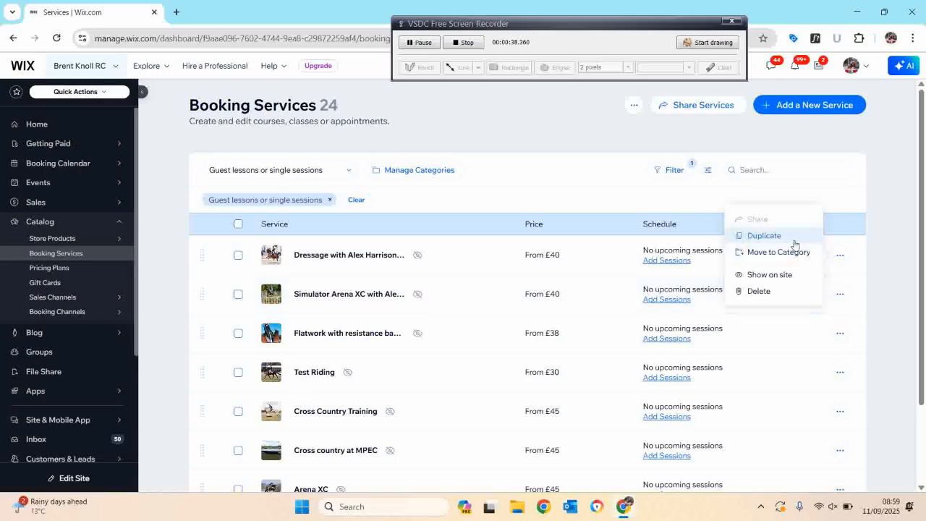
left_click(841, 300)
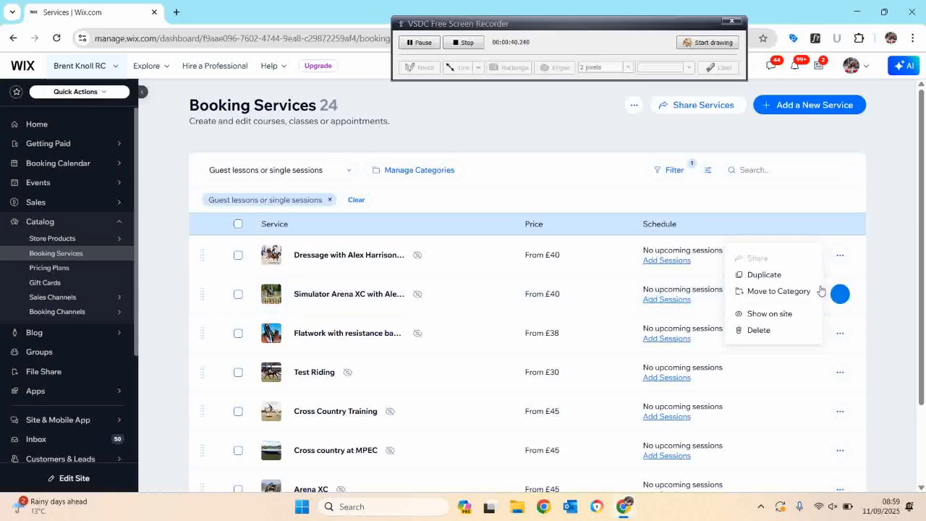
left_click(790, 278)
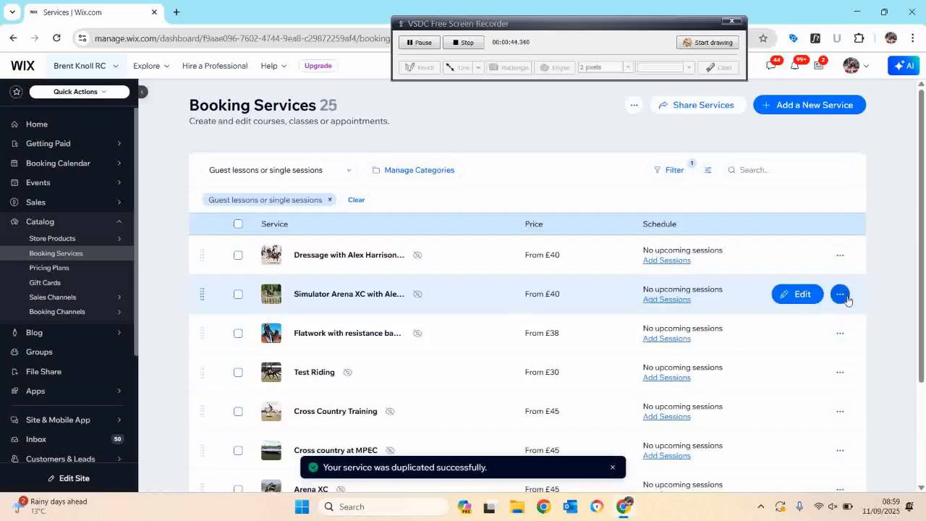
Open the new 'Copy of Simulator Arena XC...' service for editing.
scroll(422, 357, "down", 2)
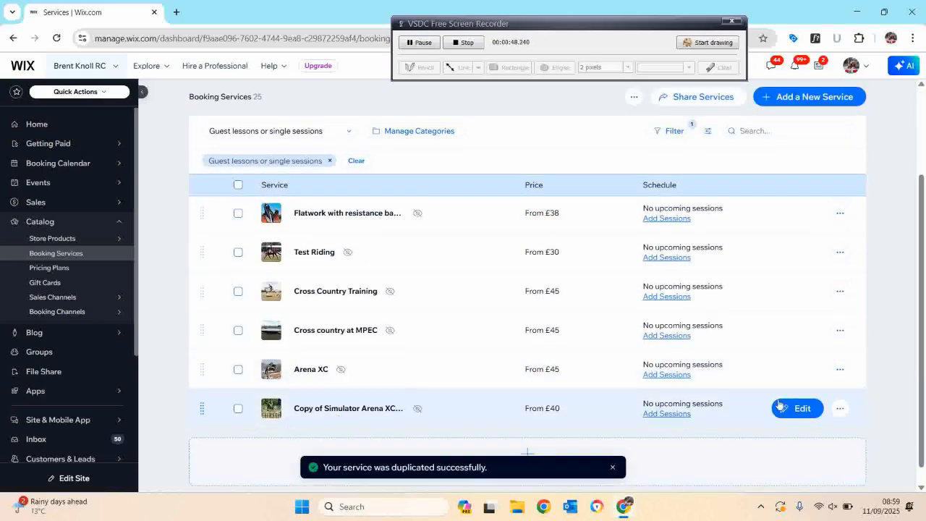
scroll(484, 403, "up", 3)
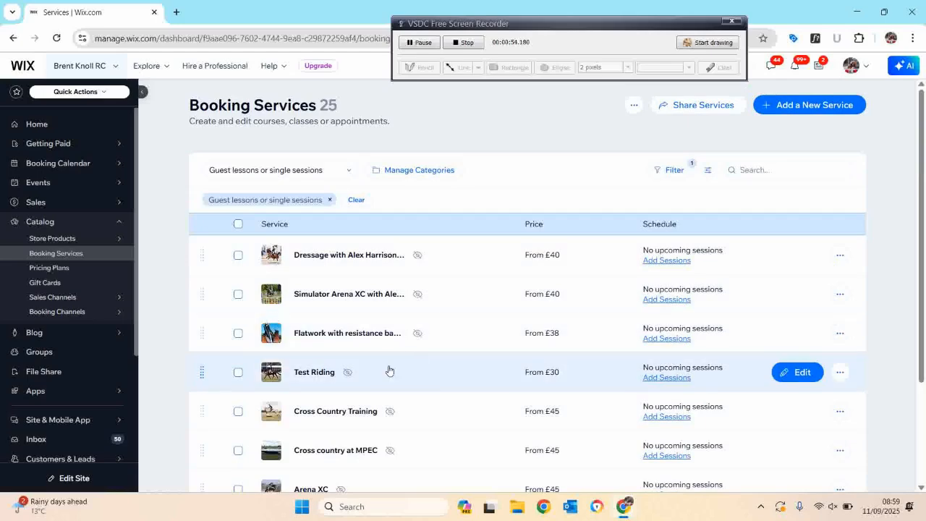
scroll(362, 381, "down", 2)
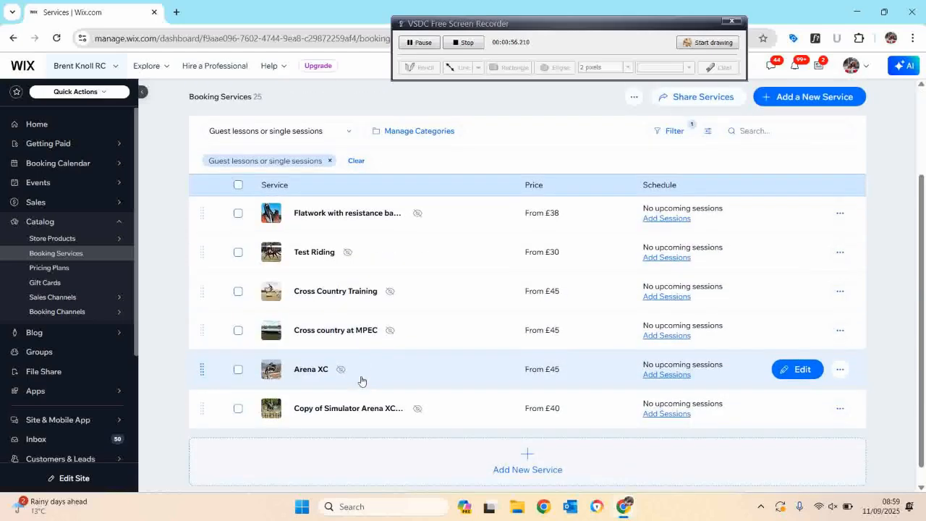
left_click(840, 409)
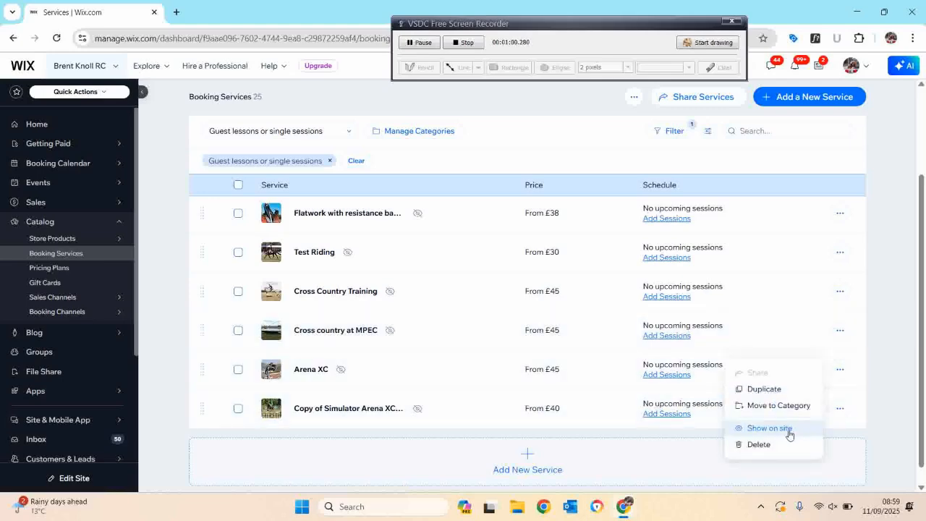
left_click(840, 409)
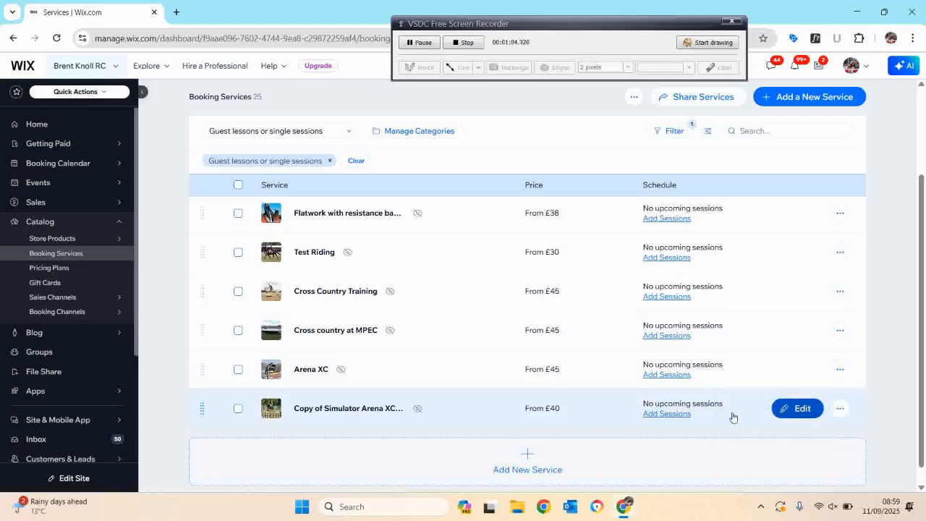
left_click(495, 409)
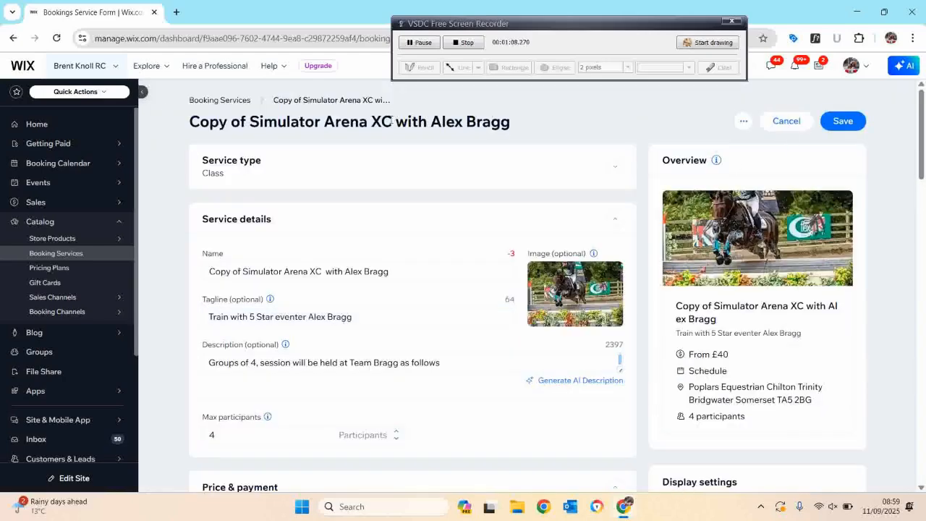
Rename the service to 'Simulated Arena XC with Tom McEwen'.
scroll(615, 166, "down", 1)
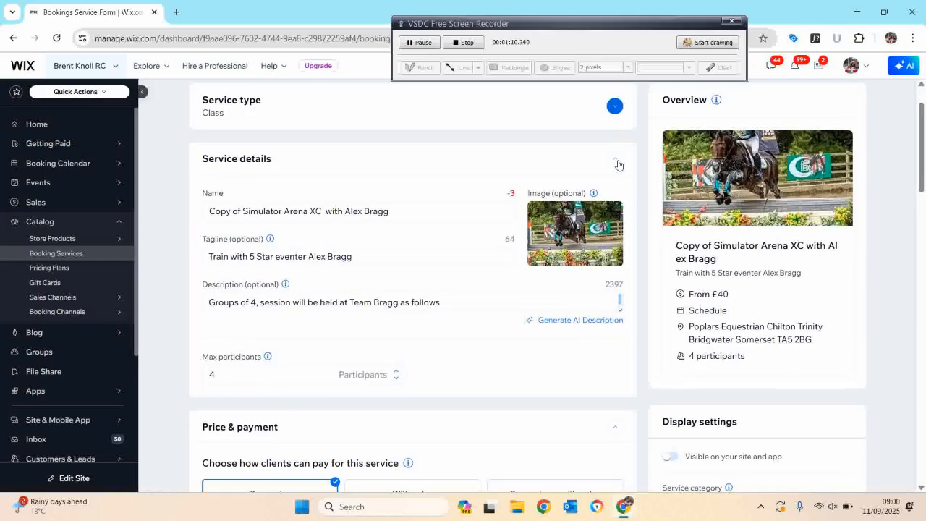
left_click(249, 219)
left_click_drag(242, 210, 196, 212)
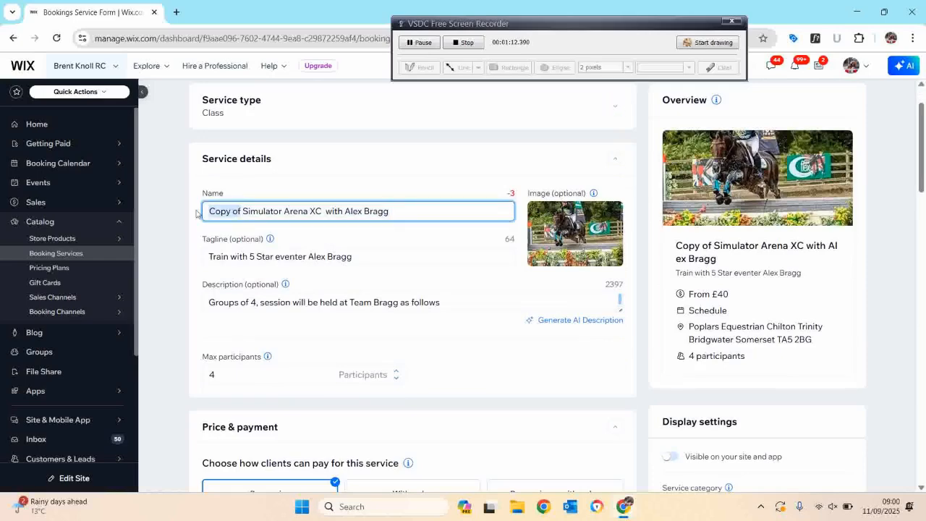
key("BackSpace")
key("Delete")
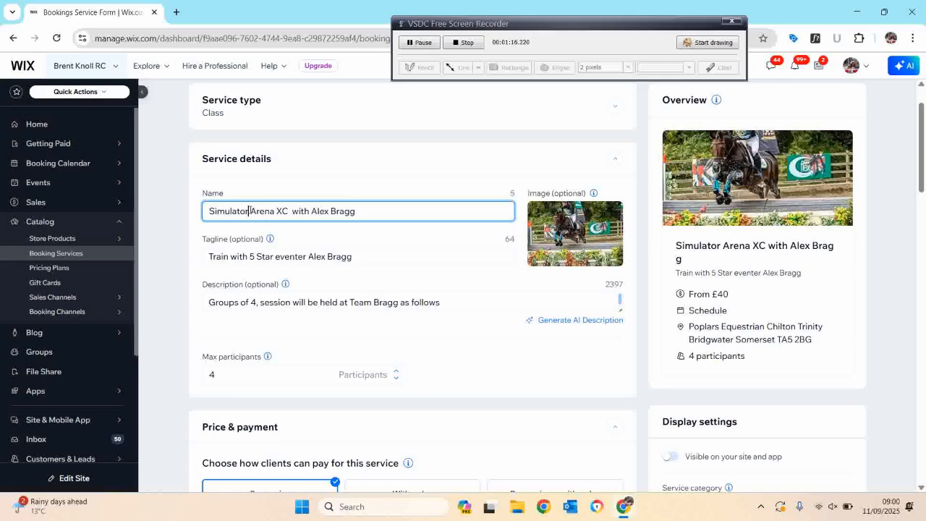
key("BackSpace")
key("BackSpace")
type("ed")
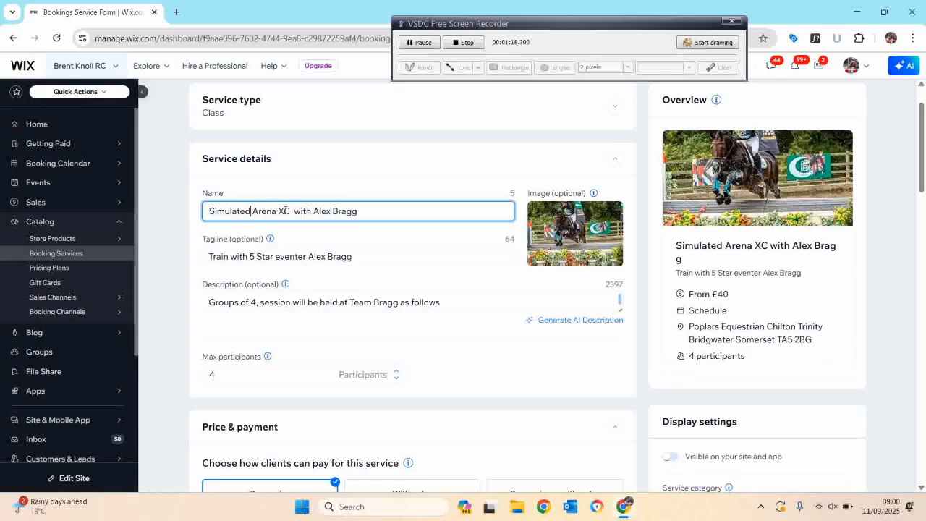
left_click_drag(313, 211, 498, 204)
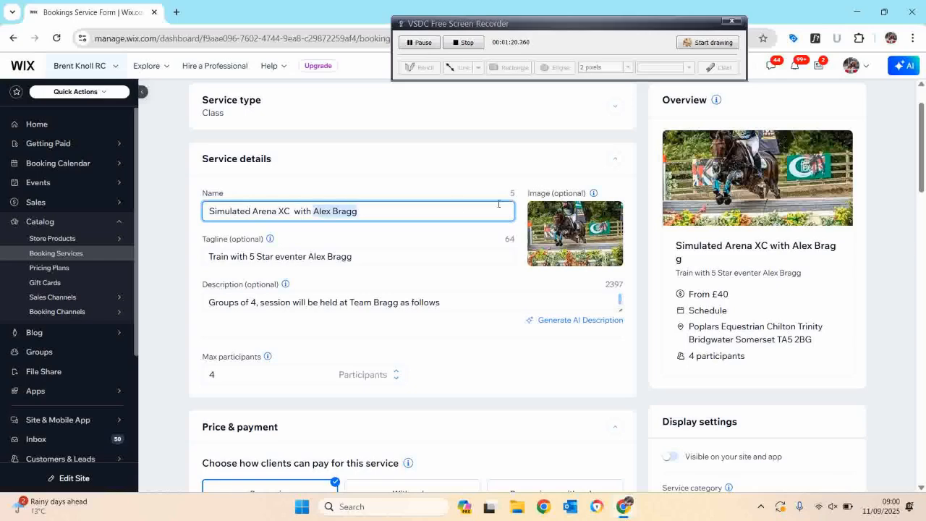
type("Tom MCewen")
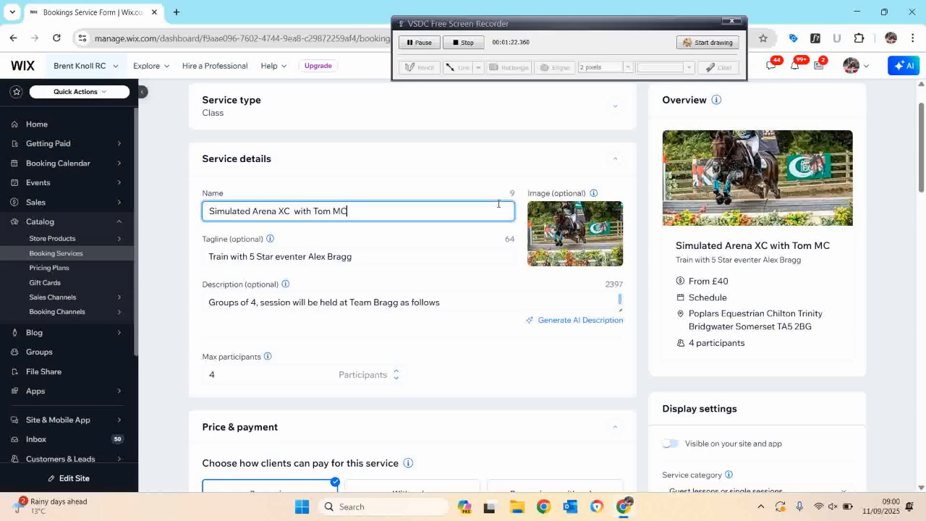
key("BackSpace")
key("BackSpace")
key("BackSpace")
type("Ewen")
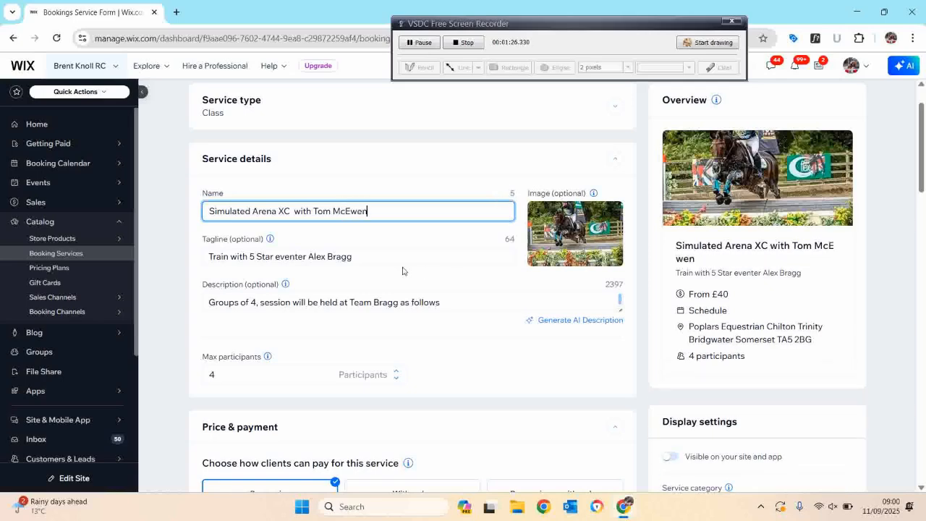
Shorten the tagline to 'Train with 5 Star eventer' by removing the coach's name.
left_click(395, 266)
left_click_drag(309, 255, 453, 252)
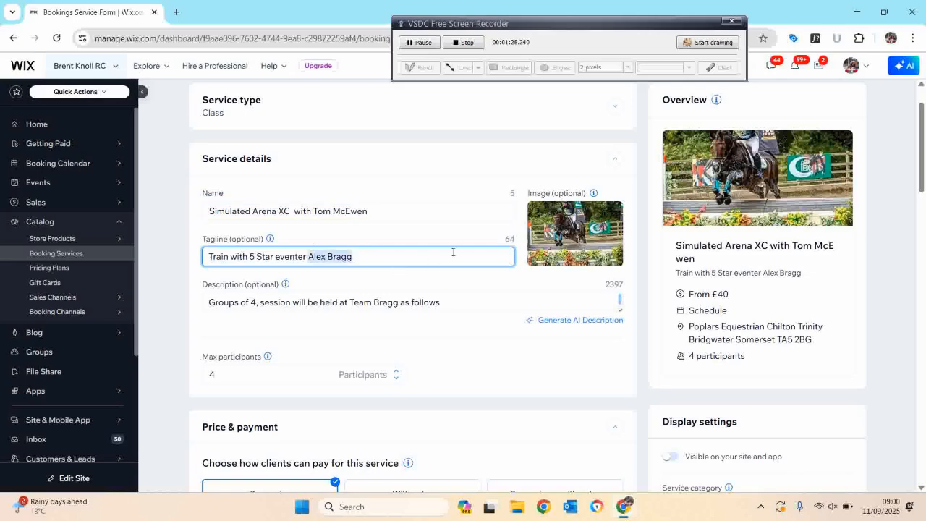
key("BackSpace")
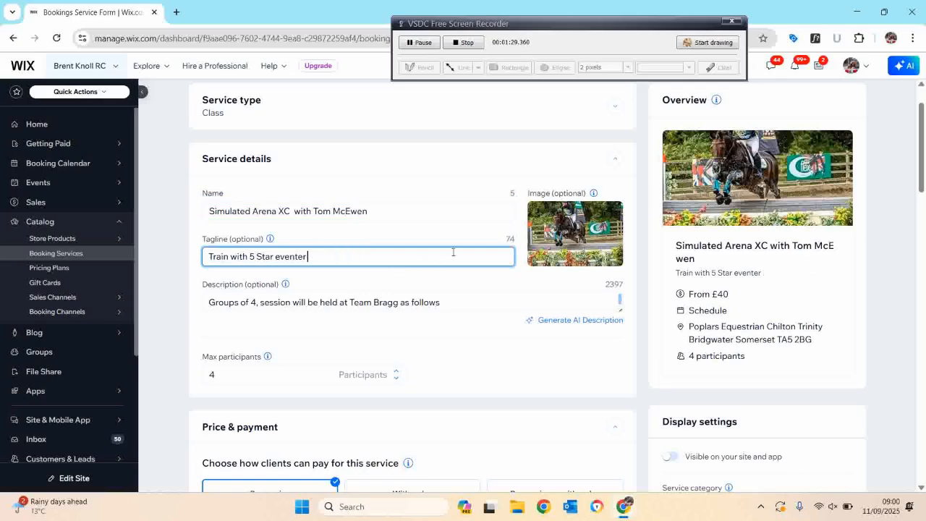
Change the description's first line to 'Groups of 4, sessions as follows'.
left_click(255, 303)
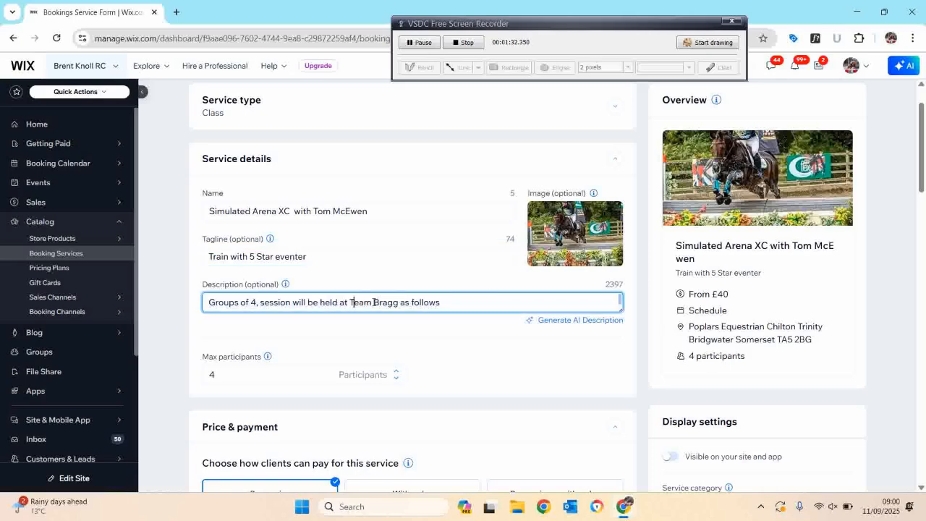
left_click_drag(373, 302, 471, 300)
key("BackSpace")
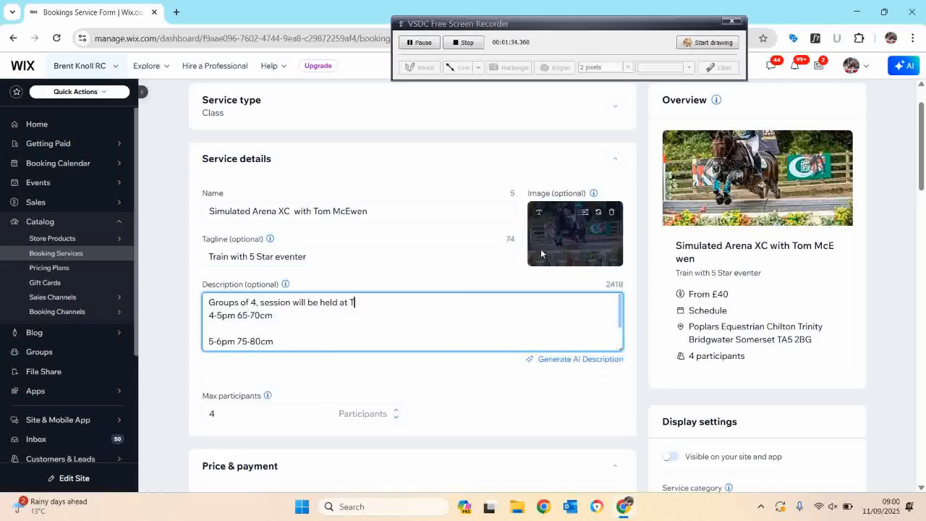
key("BackSpace")
key("BackSpace")
key("BackSpace")
key("BackSpace")
key("BackSpace")
key("BackSpace")
key("BackSpace")
key("BackSpace")
key("BackSpace")
key("BackSpace")
key("BackSpace")
key("BackSpace")
key("BackSpace")
key("BackSpace")
key("BackSpace")
key("BackSpace")
key("BackSpace")
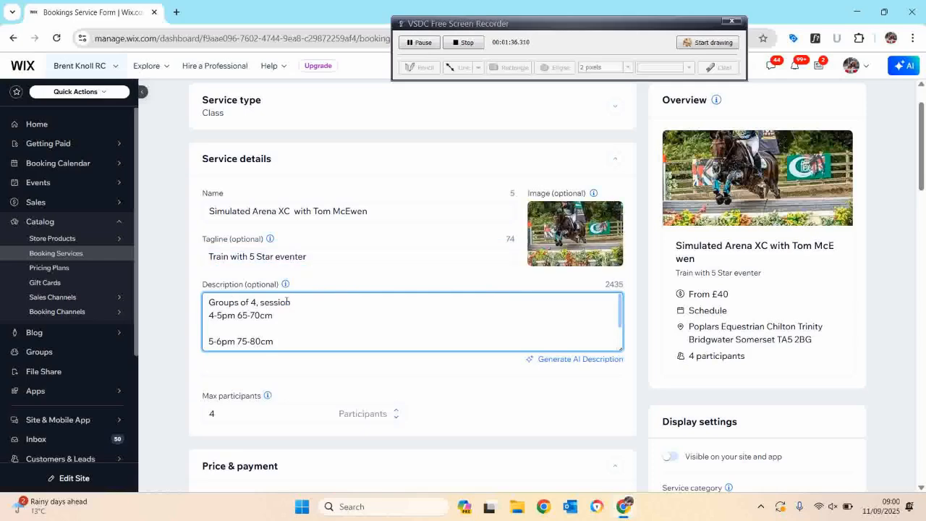
type("s as follows")
Set the BKRC Member variation price to £45 and the Non Member price to £50.
scroll(409, 293, "down", 3)
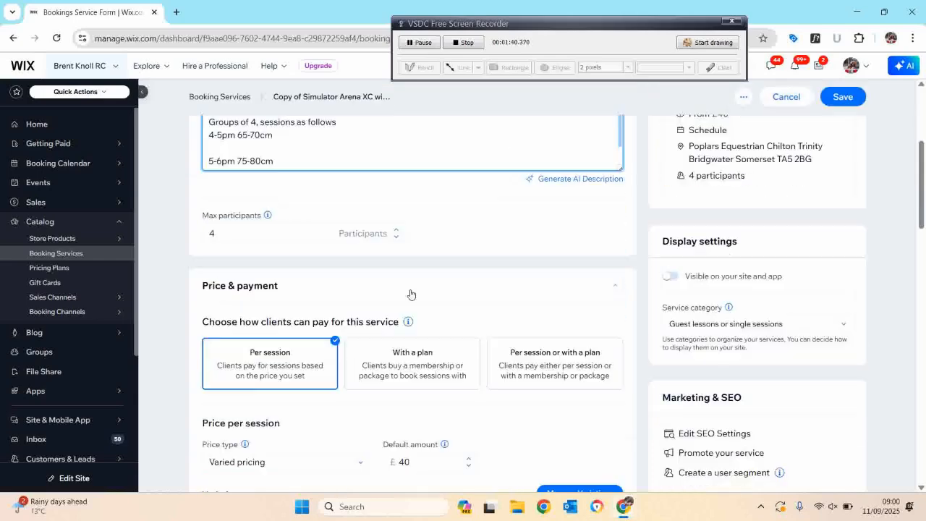
scroll(410, 295, "down", 3)
left_click(409, 284)
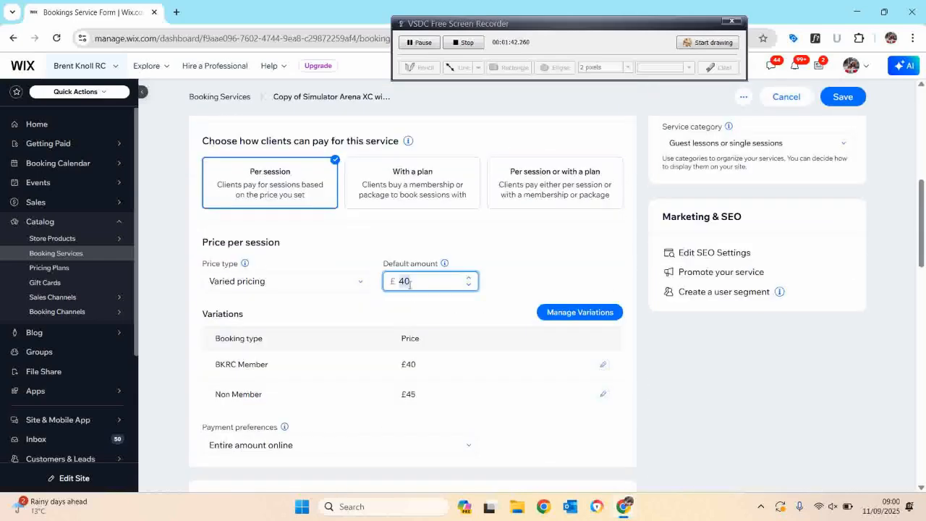
key("Left")
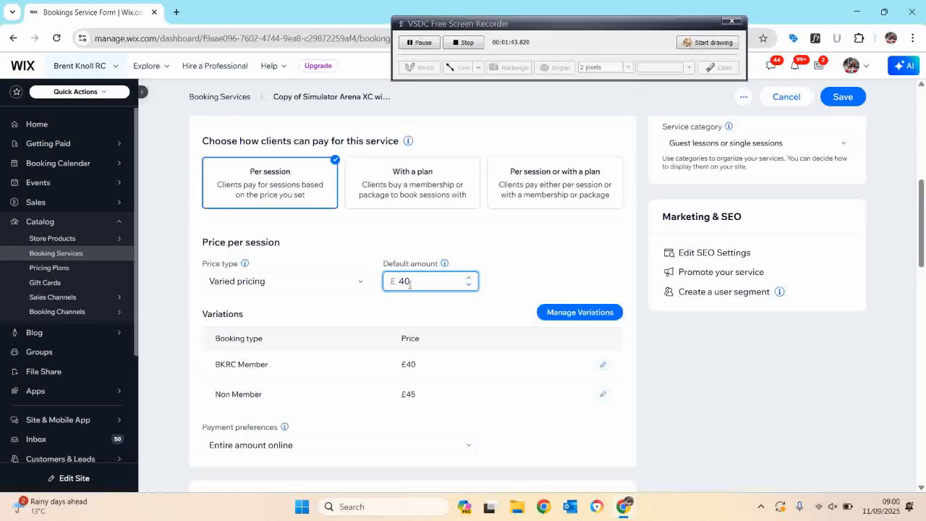
left_click(424, 369)
left_click(522, 299)
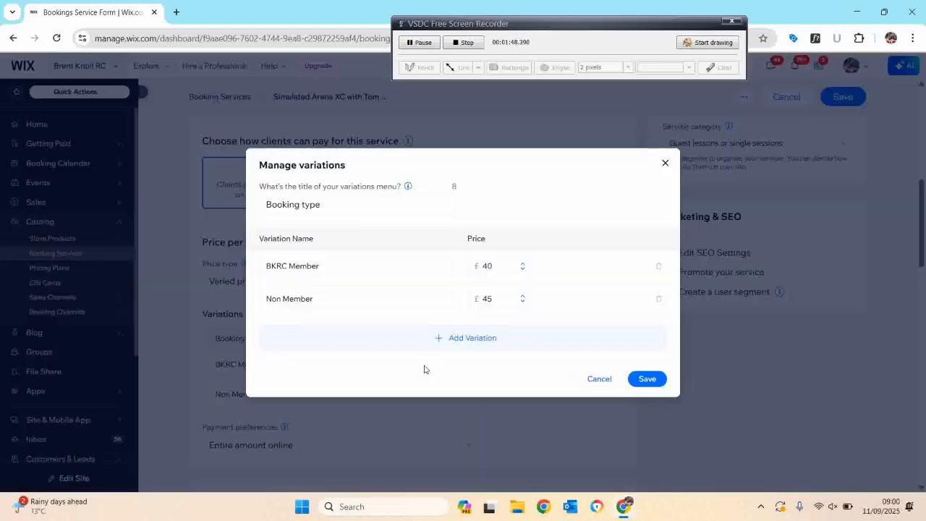
left_click(491, 268)
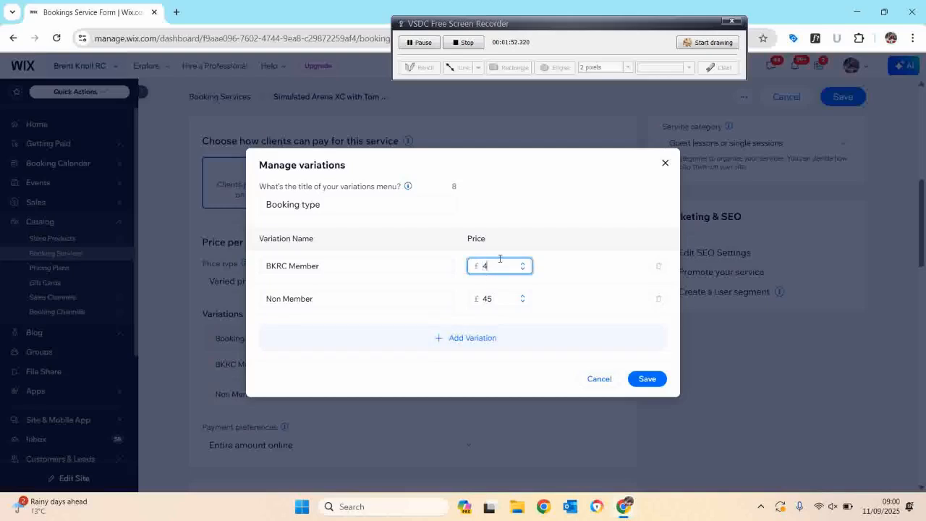
double_click(495, 299)
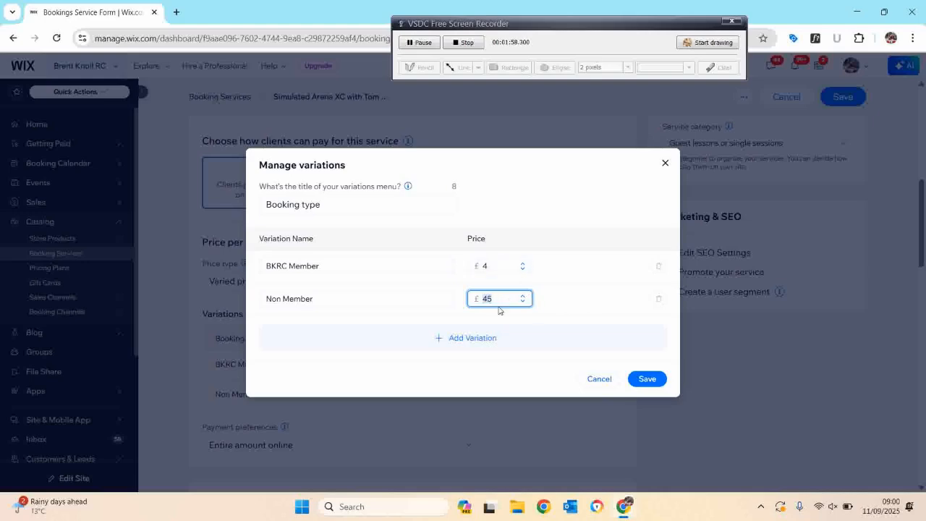
double_click(499, 269)
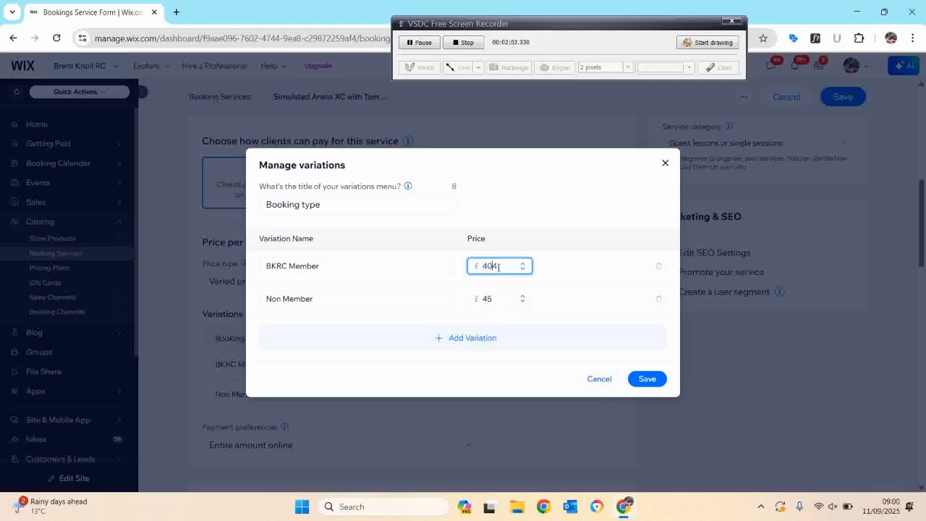
double_click(502, 302)
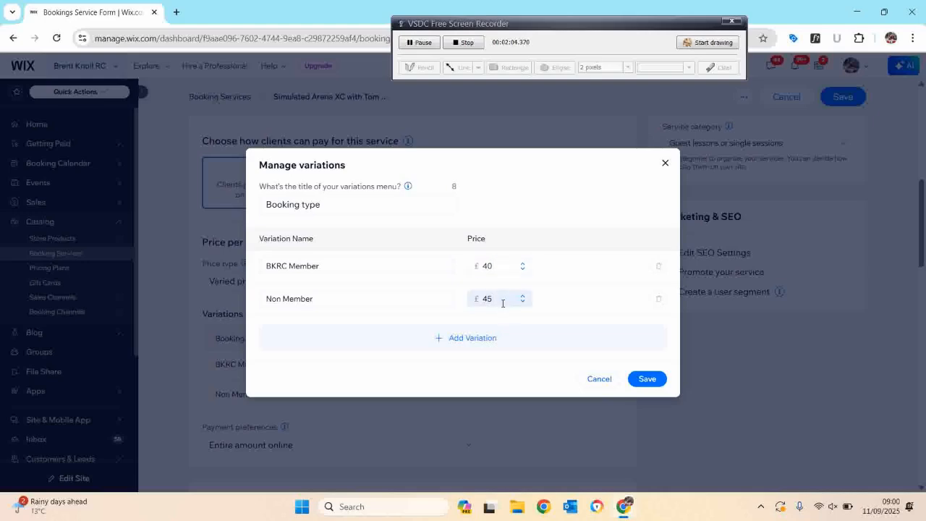
double_click(489, 267)
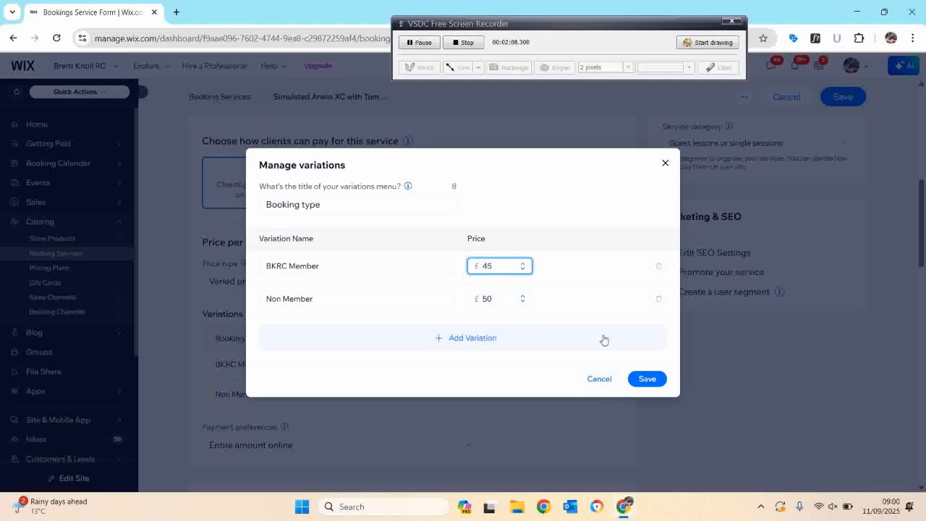
left_click(640, 378)
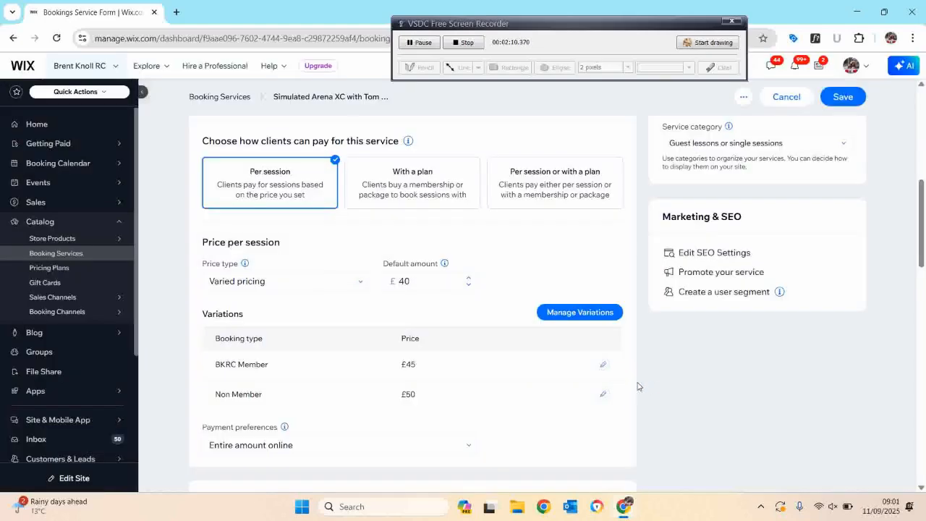
Change the service location to the business location Brent Knoll Riding Club and save the service.
scroll(409, 384, "down", 7)
scroll(409, 384, "up", 1)
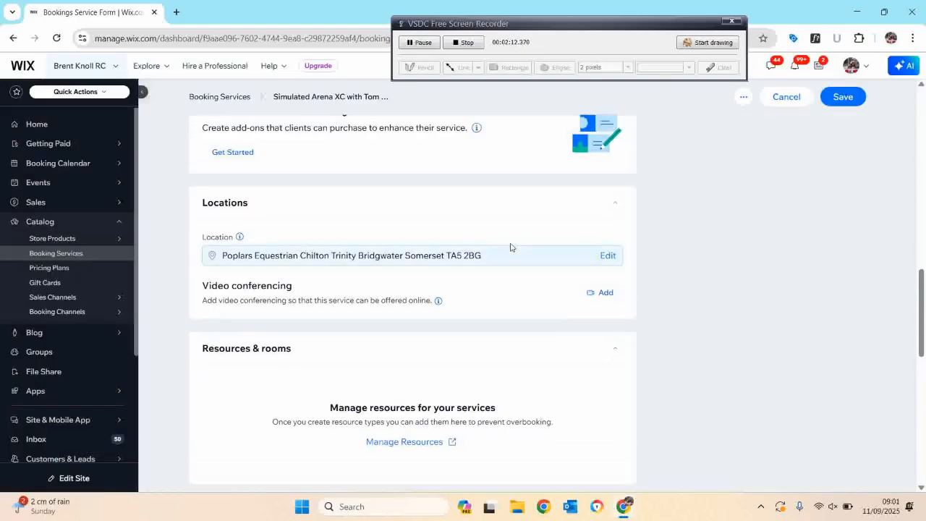
left_click(613, 256)
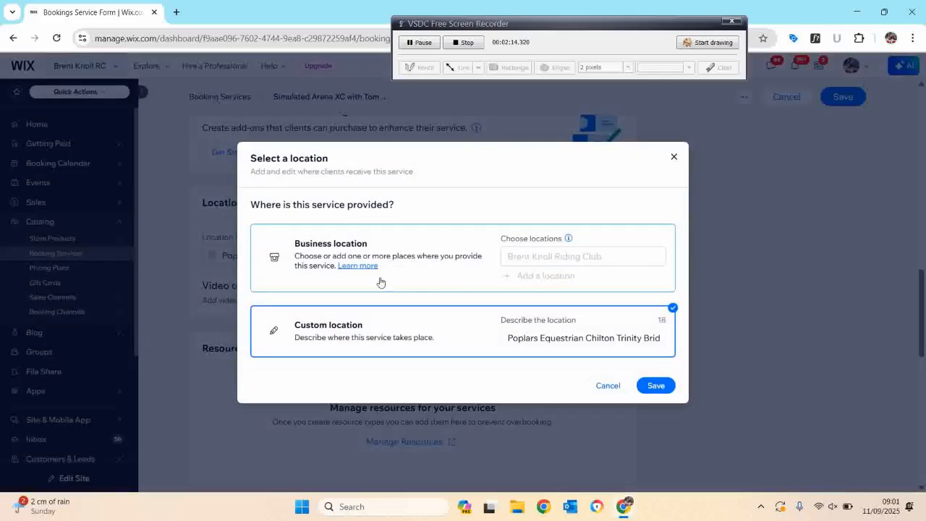
left_click(442, 260)
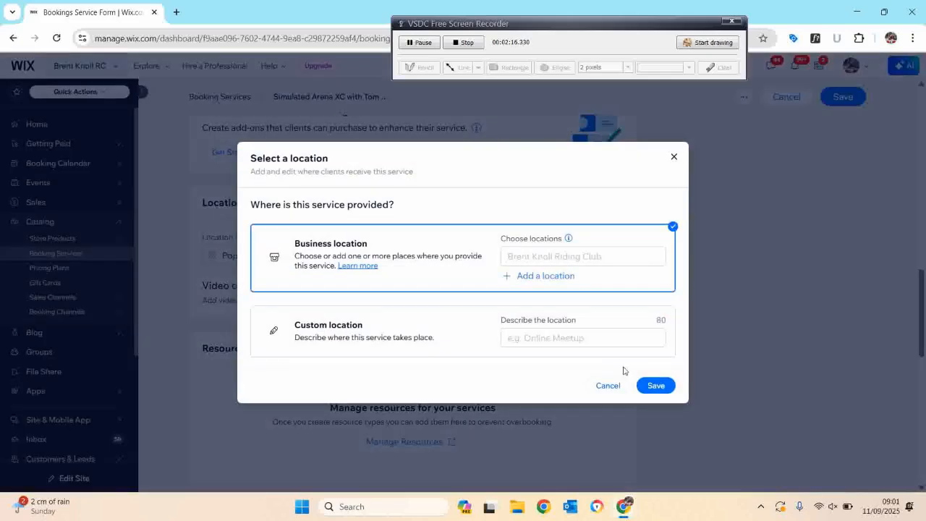
left_click(656, 385)
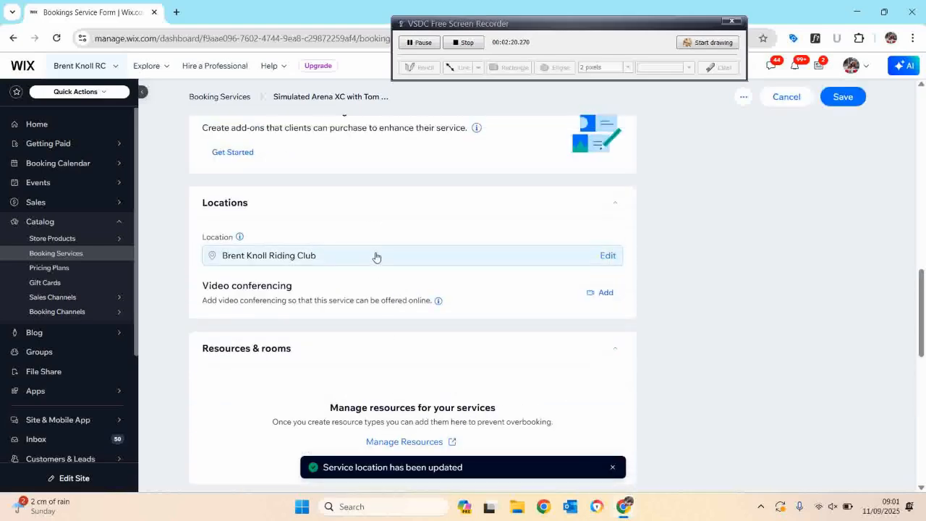
scroll(376, 275, "down", 8)
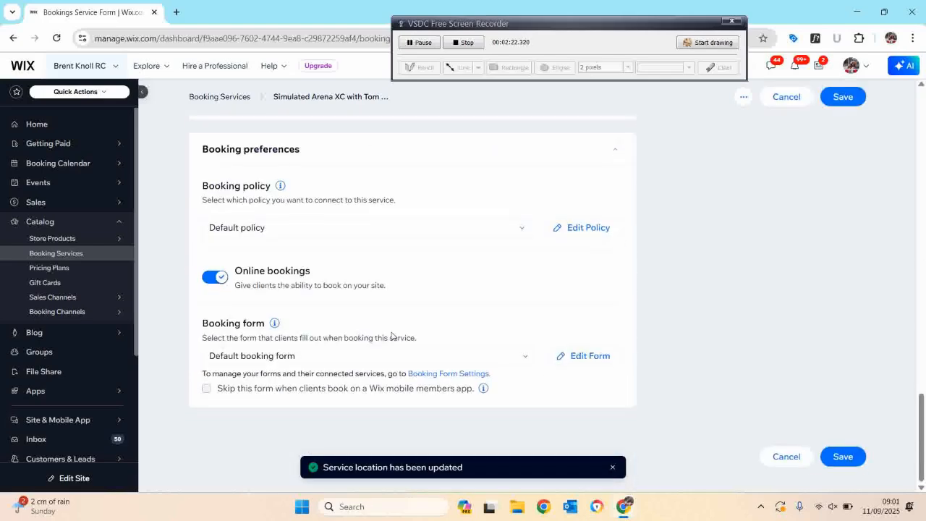
left_click(845, 457)
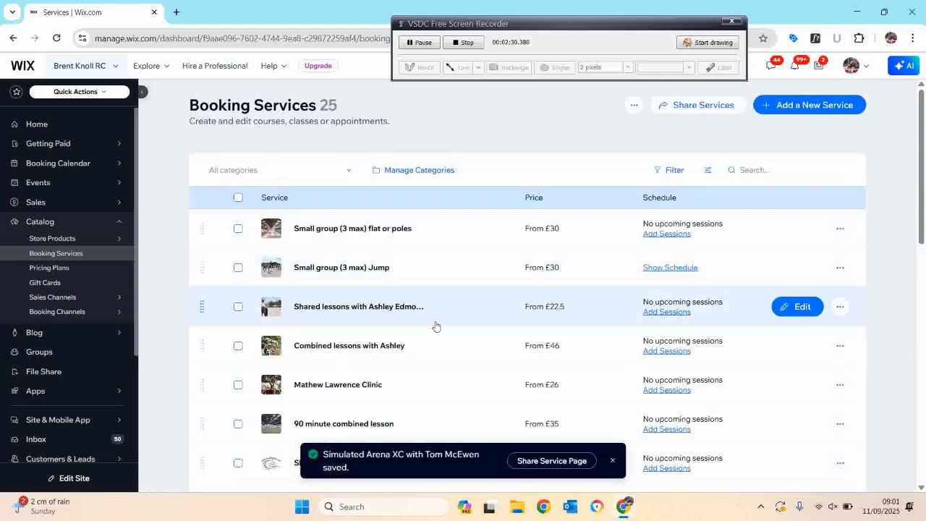
Filter the services by the 'Guest lessons or single sessions' category and open 'Simulated Arena XC with Tom McEwen' for editing.
scroll(437, 325, "down", 1)
scroll(436, 325, "up", 1)
left_click(298, 170)
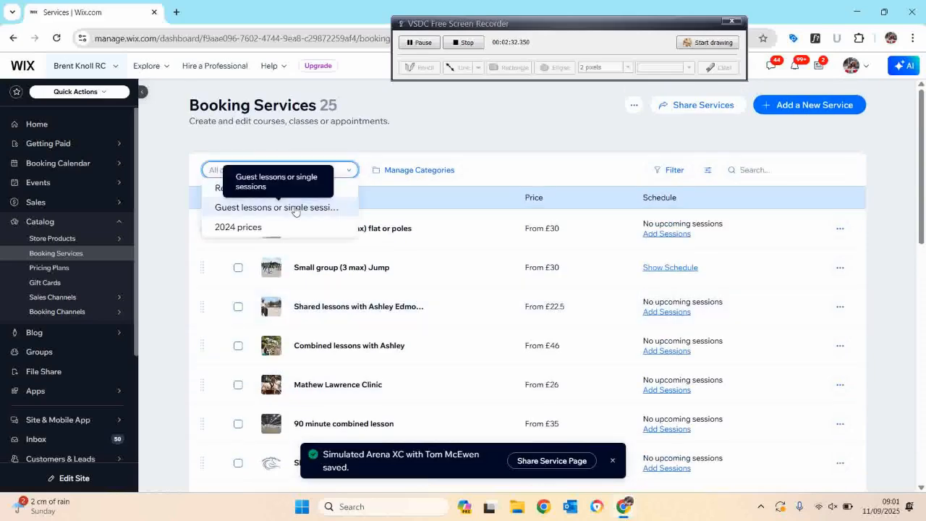
left_click(289, 206)
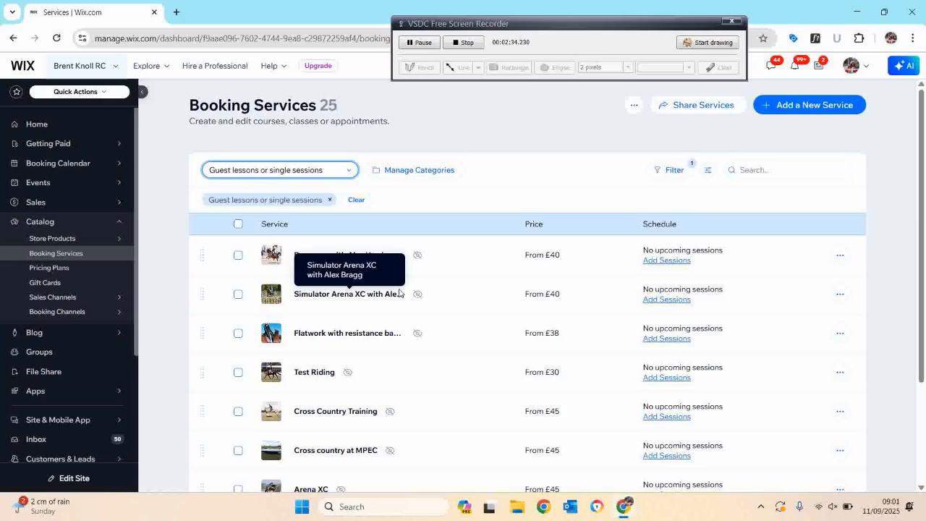
scroll(527, 411, "down", 2)
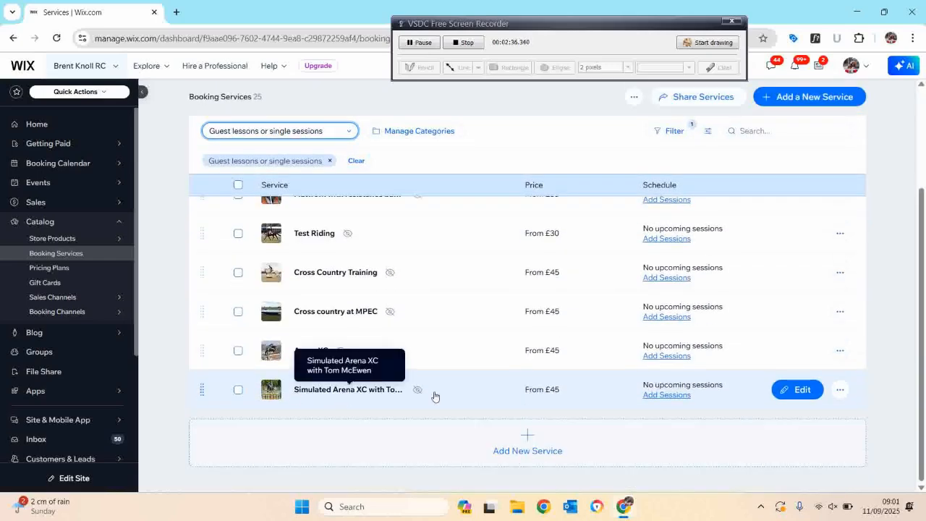
left_click(795, 395)
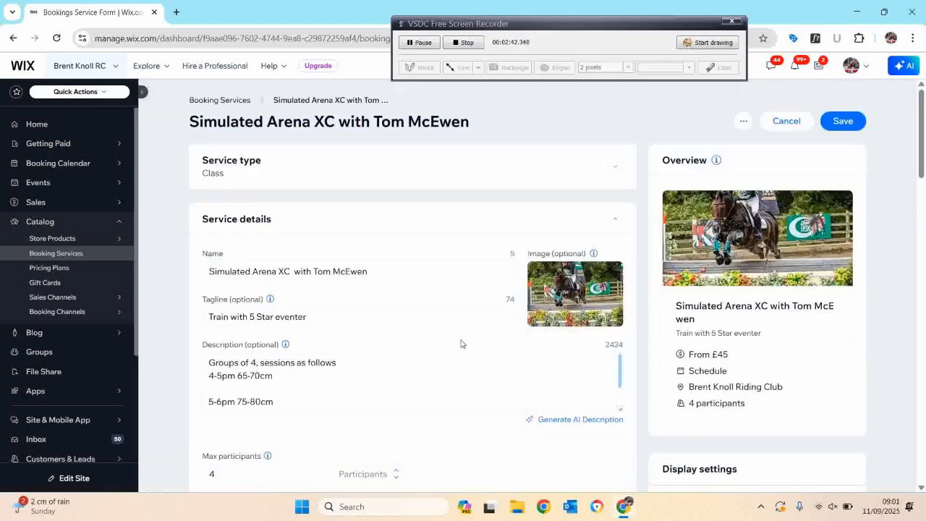
Check the service's display settings and category, then save the service.
scroll(720, 332, "down", 1)
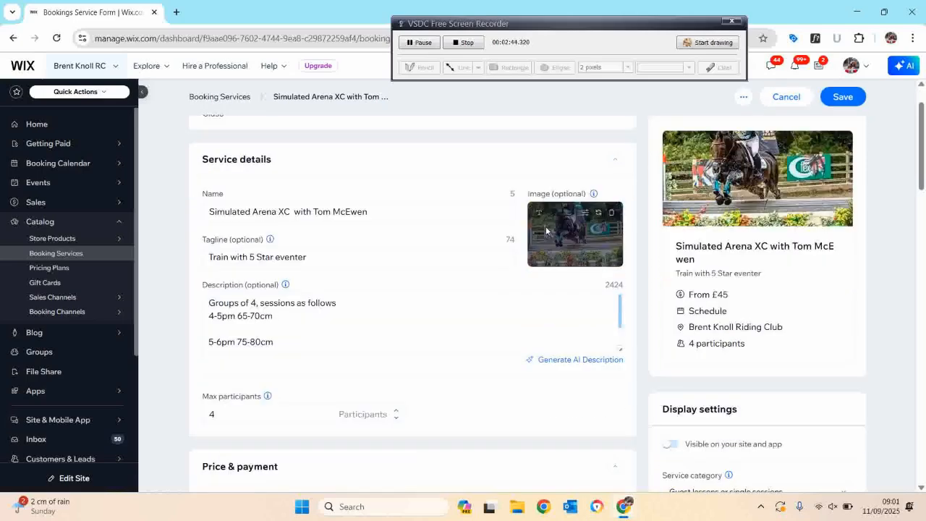
scroll(794, 347, "down", 2)
scroll(794, 347, "down", 1)
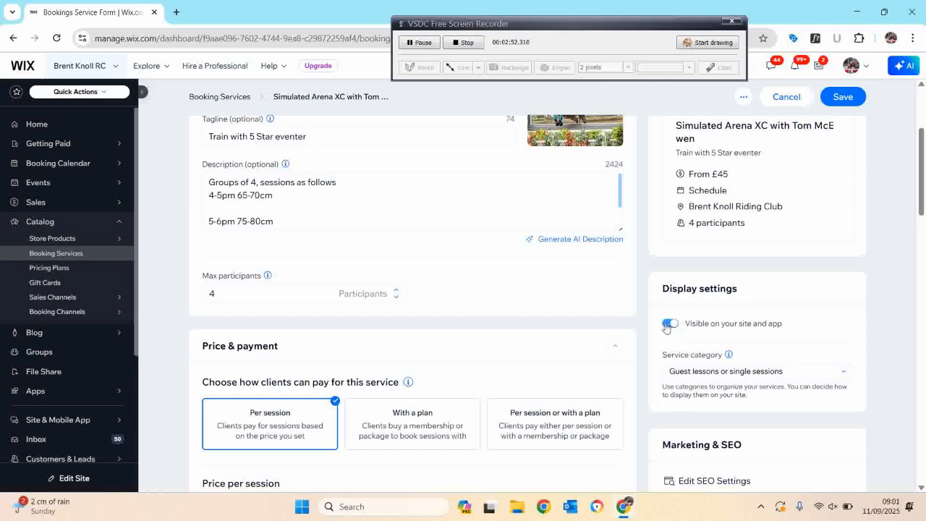
left_click(741, 373)
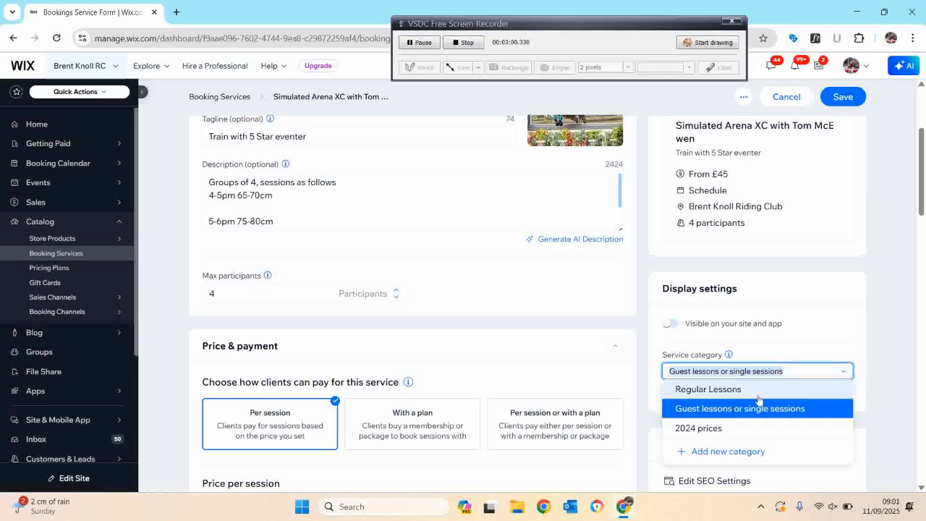
left_click(763, 346)
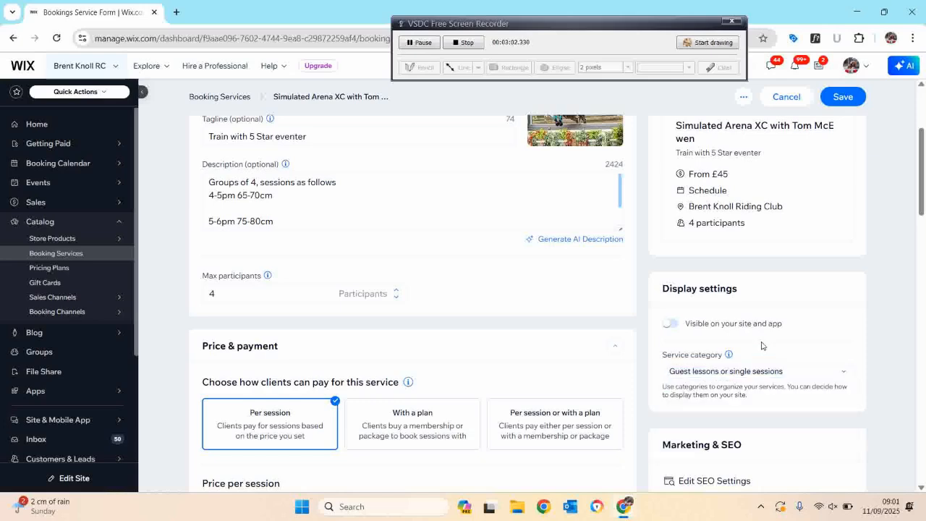
left_click(843, 97)
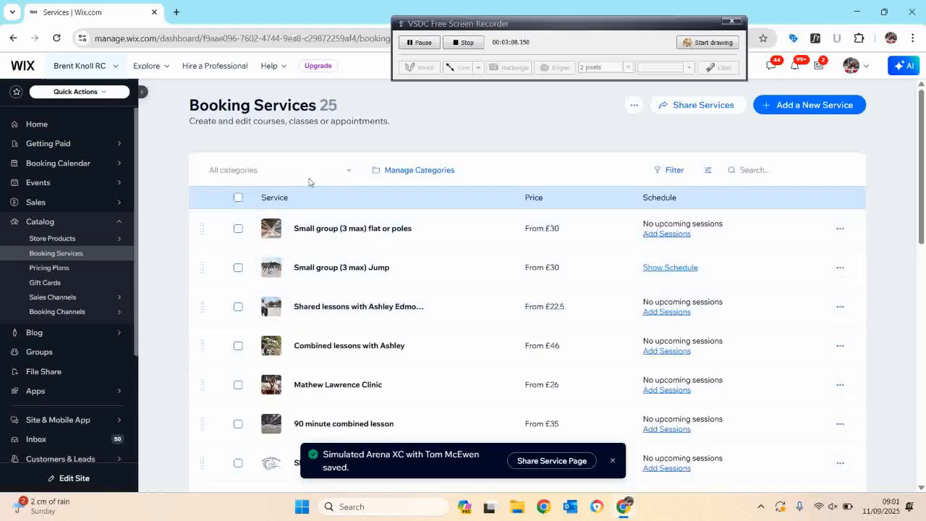
Filter by 'Guest lessons or single sessions' again and start adding sessions for 'Simulated Arena XC with Tom McEwen'.
left_click(304, 173)
left_click(289, 207)
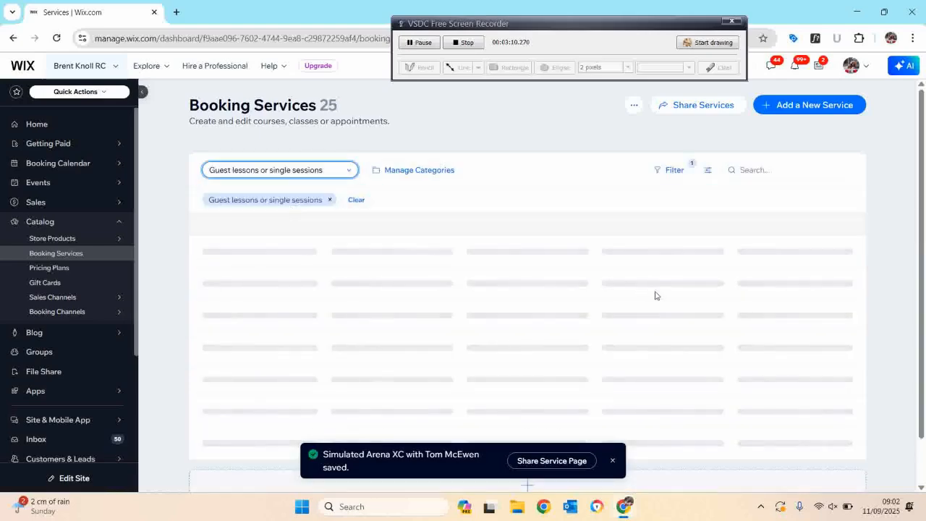
left_click(614, 462)
scroll(527, 341, "down", 2)
scroll(526, 341, "up", 2)
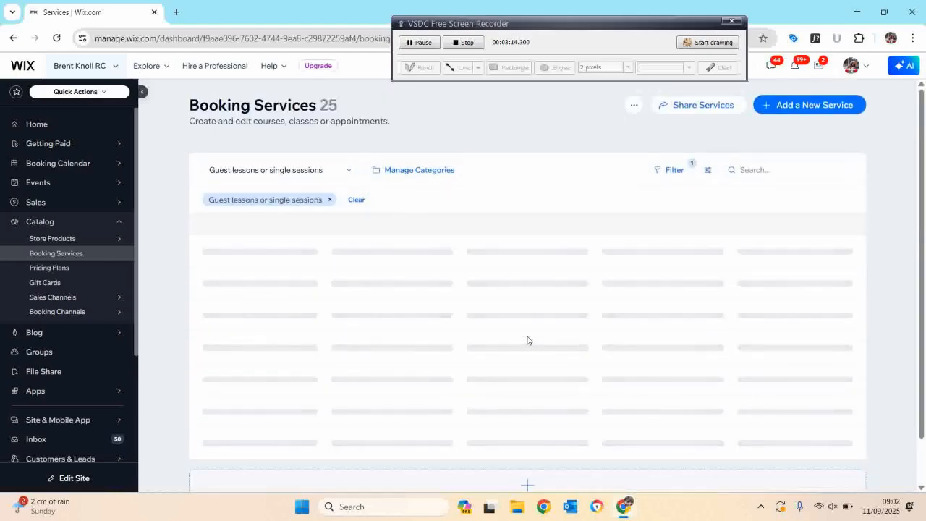
scroll(527, 341, "down", 2)
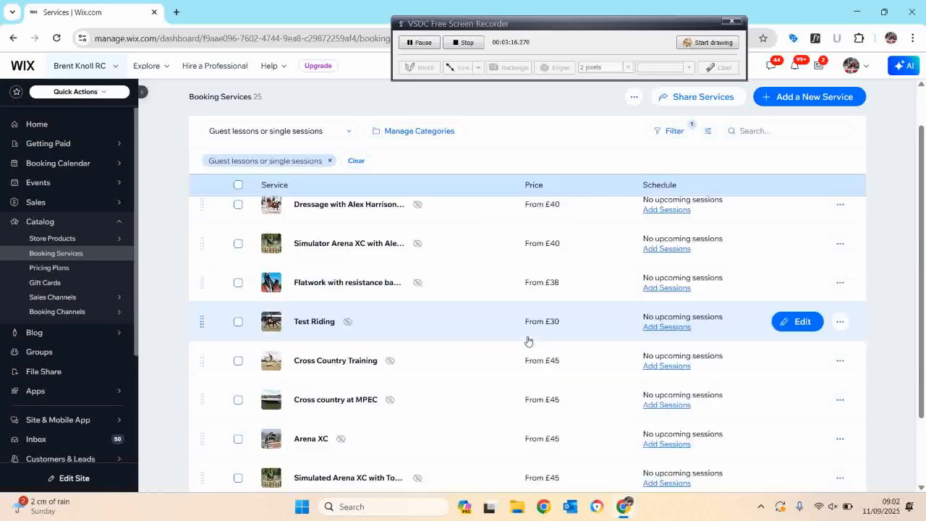
scroll(436, 341, "down", 2)
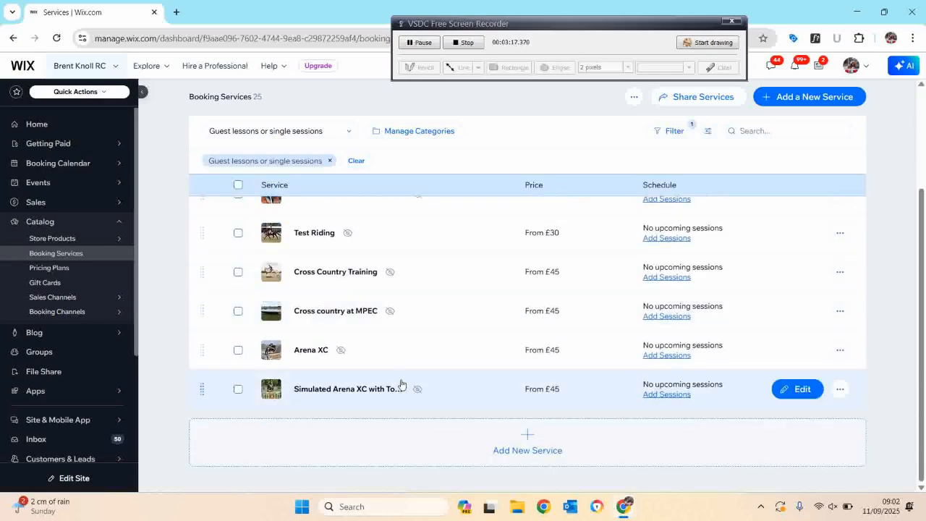
left_click(843, 399)
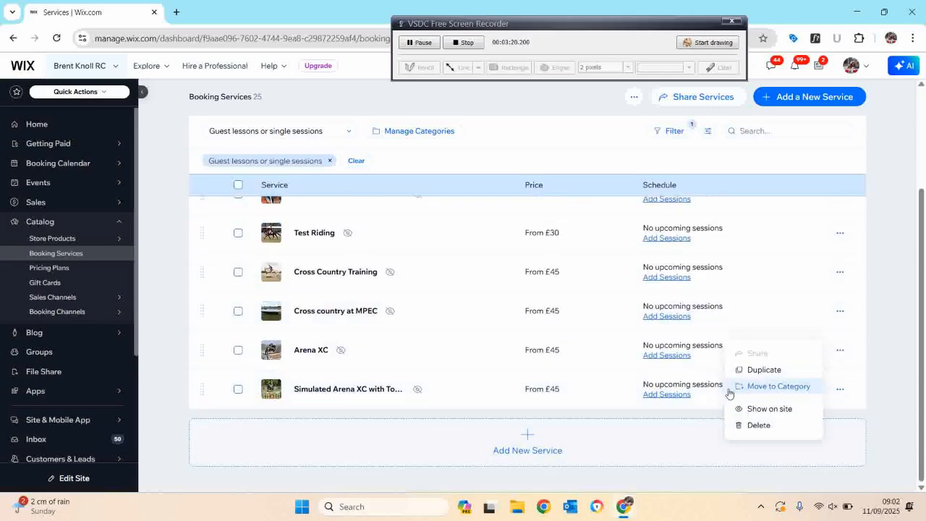
left_click(652, 396)
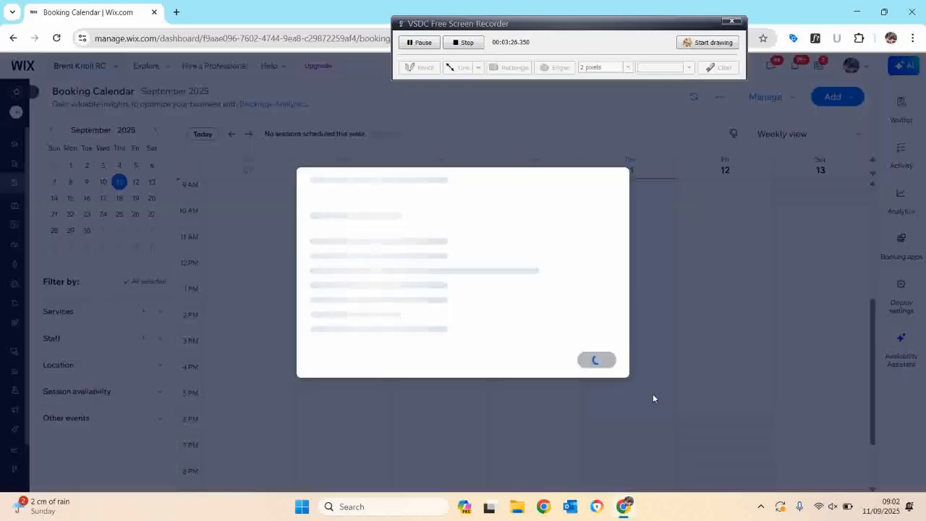
Set the session's staff to Badgworth Arena.
left_click(530, 240)
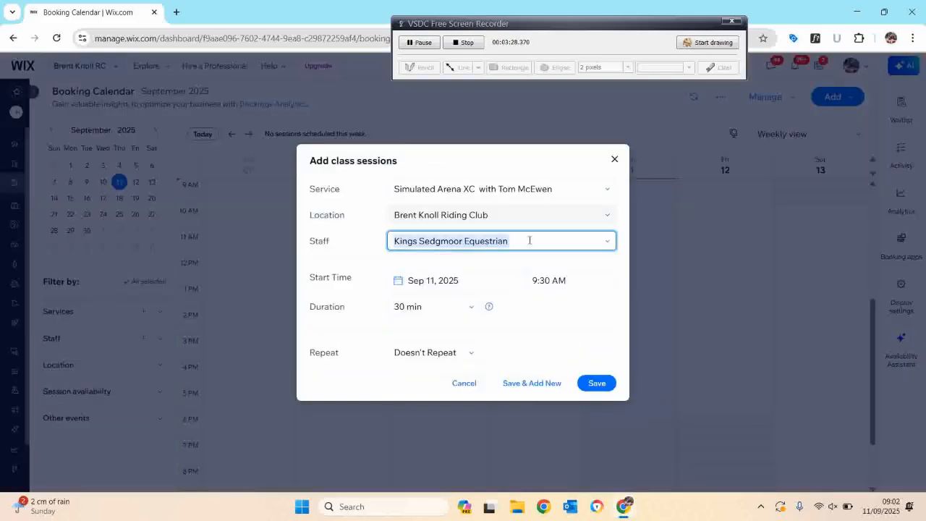
scroll(496, 329, "down", 1)
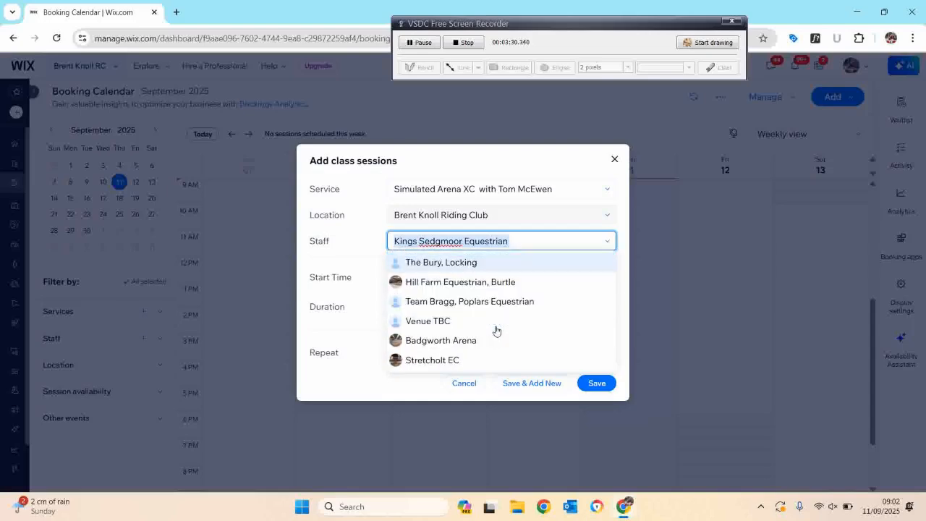
left_click(447, 336)
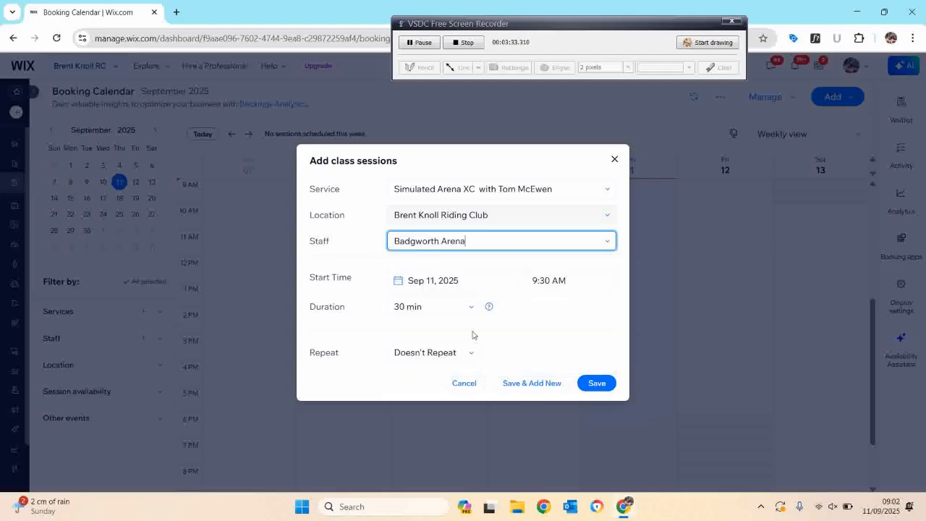
Set the session start to Sep 23, 2025 at 6:00 PM with a 1 hr duration.
left_click(464, 286)
left_click(450, 209)
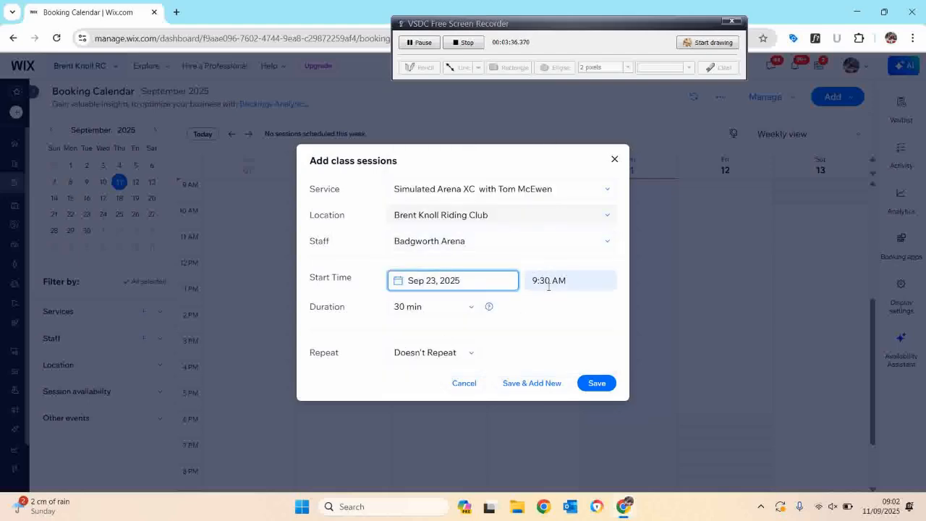
left_click(557, 284)
scroll(576, 352, "down", 5)
left_click(576, 352)
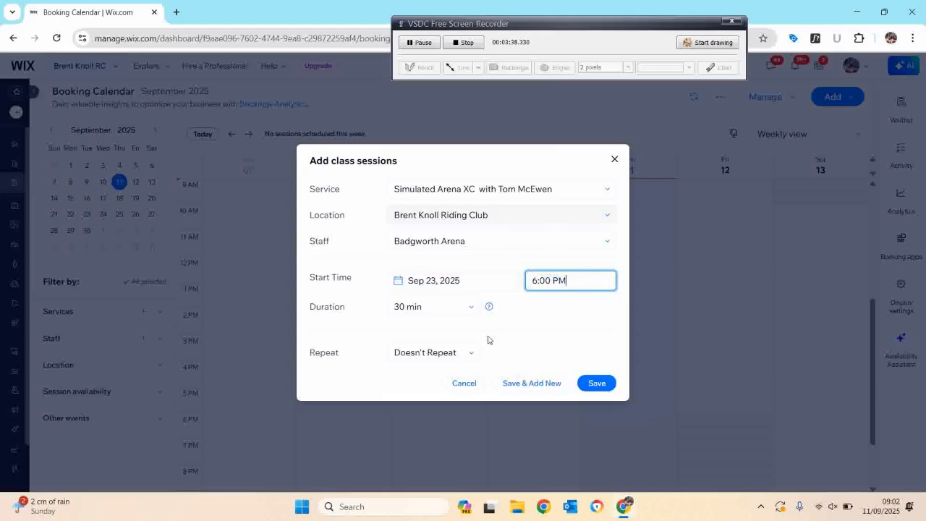
left_click(453, 313)
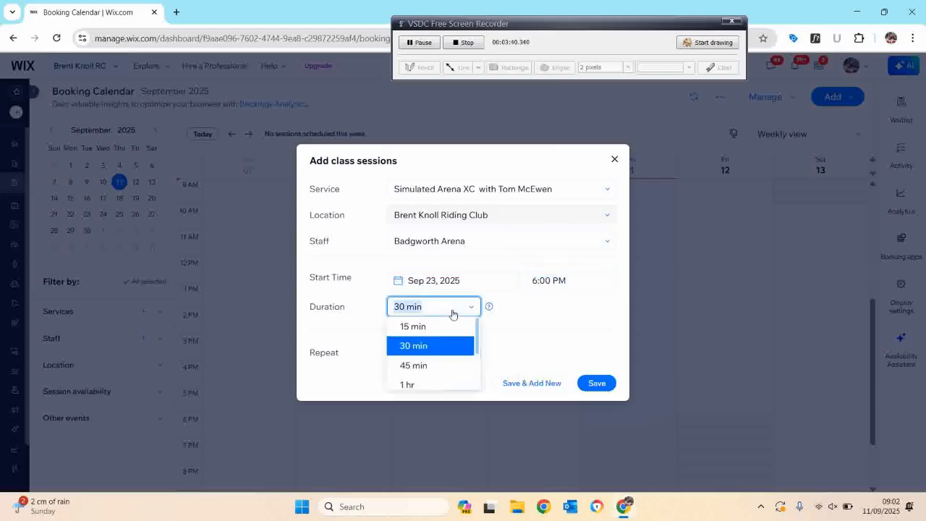
left_click(439, 379)
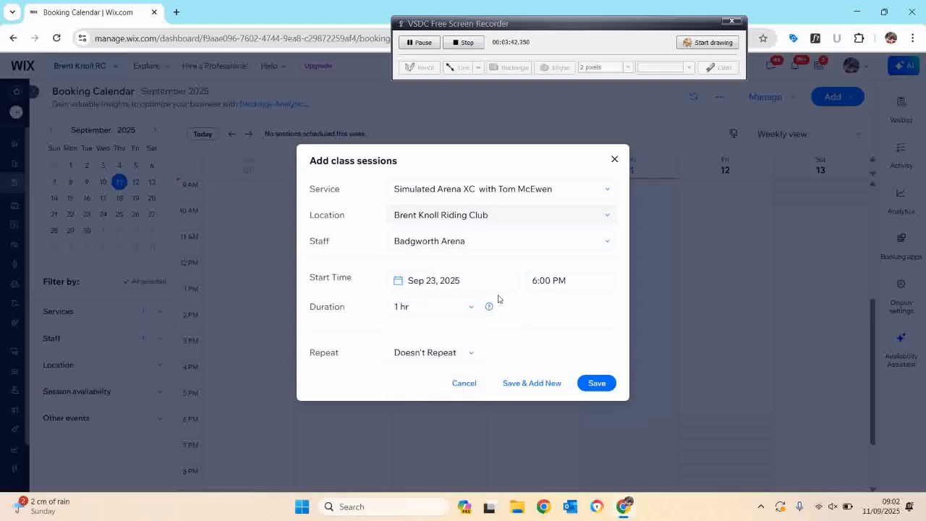
Set the sessions to repeat every 4 weeks, adding Monday alongside Tuesday.
left_click(458, 363)
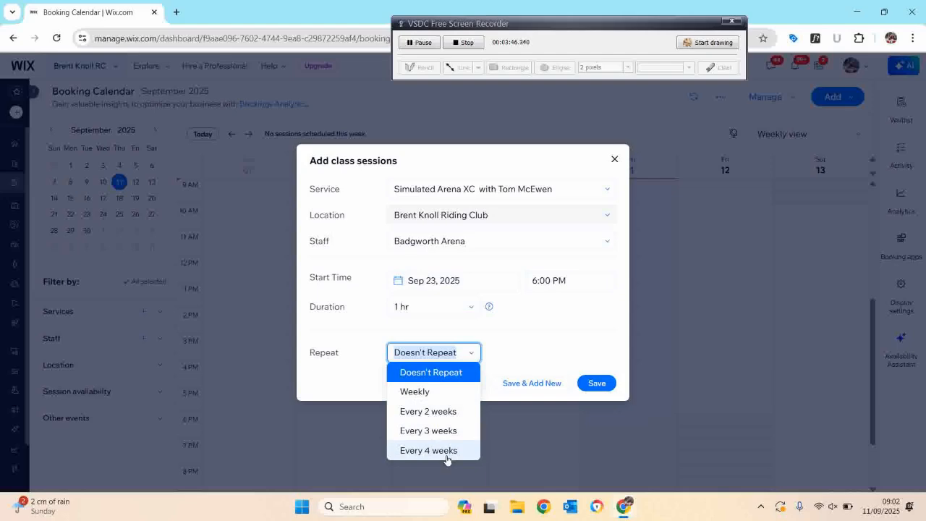
left_click(446, 451)
left_click(434, 355)
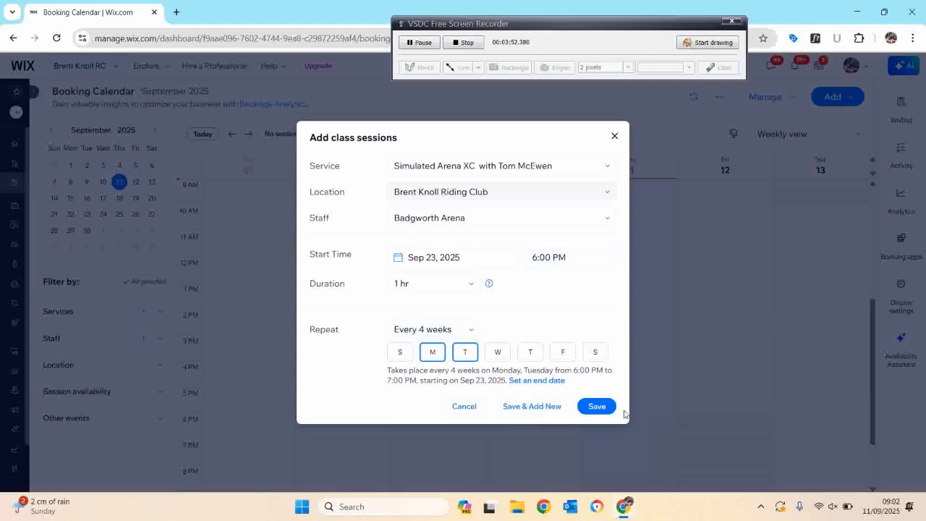
Set the repeat end date to Dec 30, 2025 and save the class sessions.
left_click(551, 380)
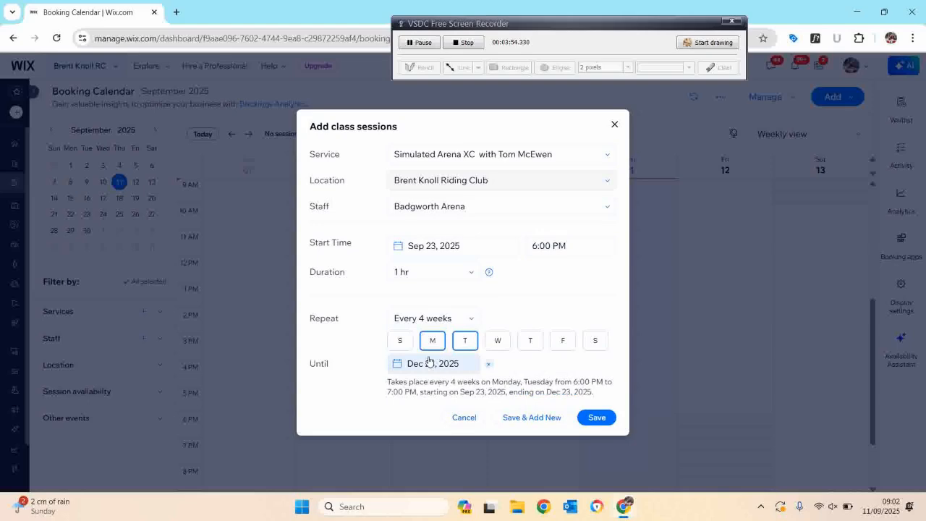
left_click(449, 365)
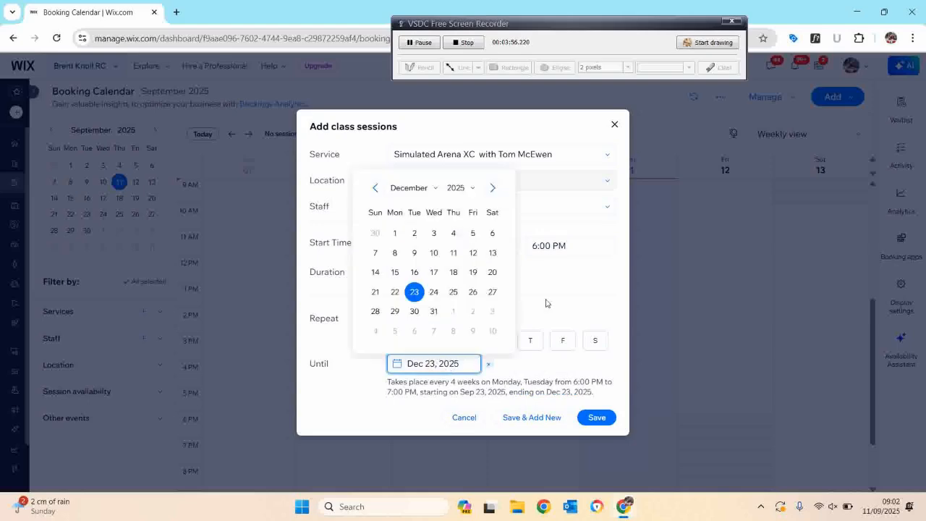
left_click(414, 311)
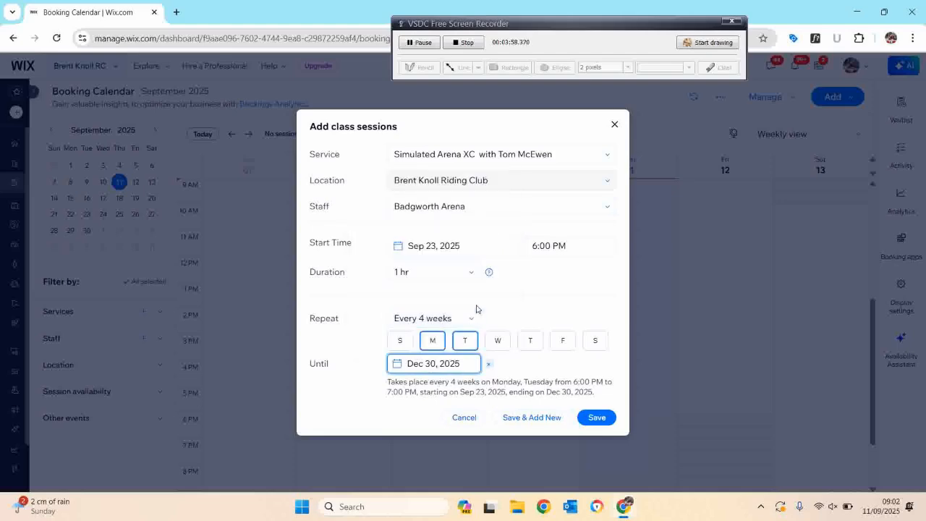
left_click(597, 418)
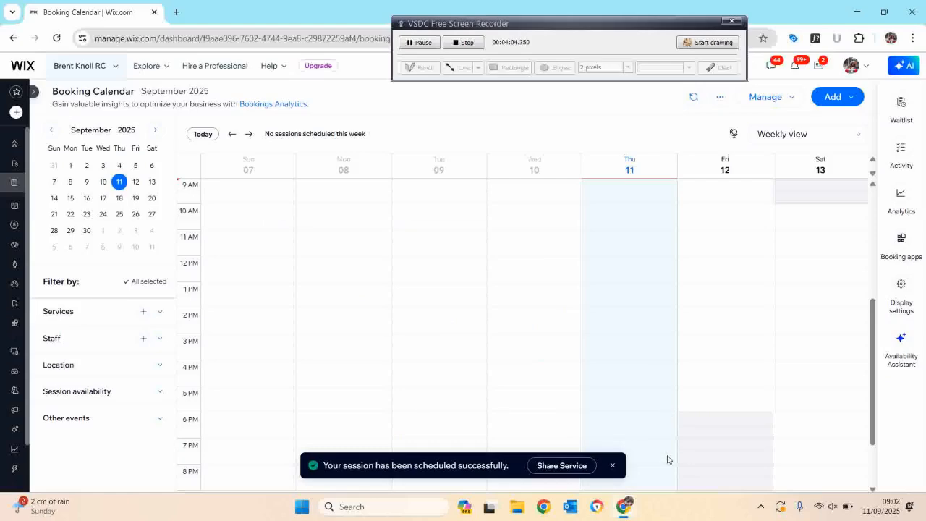
Browse the booking calendar to the week of September 14.
left_click(83, 199)
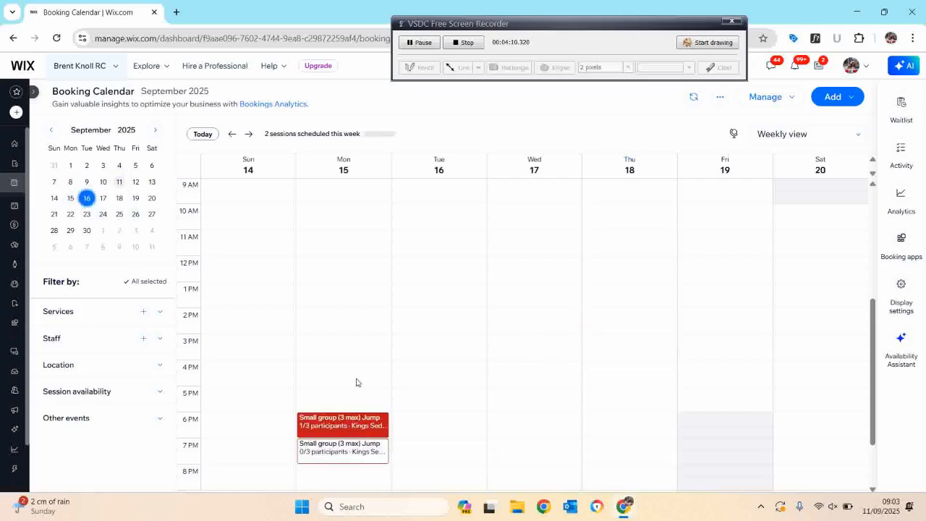
Browse the booking calendar to the week of September 21.
left_click(73, 199)
left_click(71, 214)
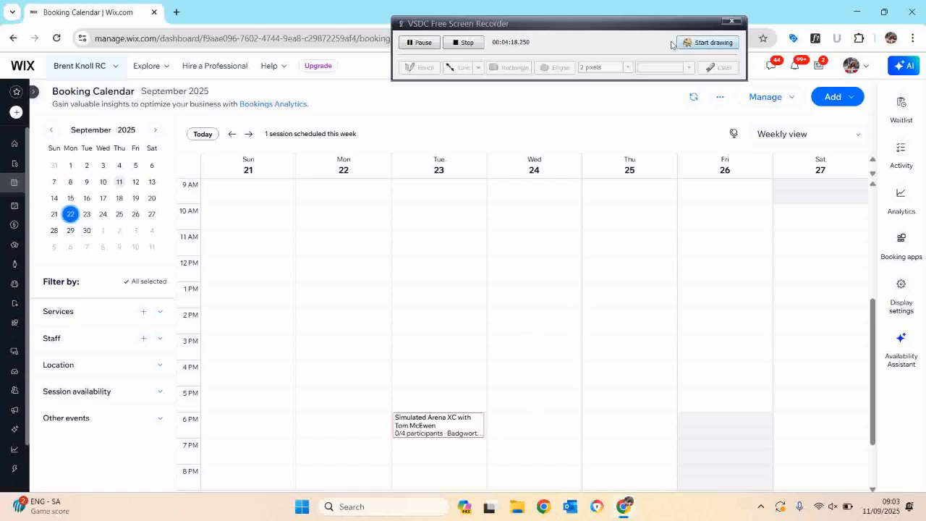
left_click(468, 43)
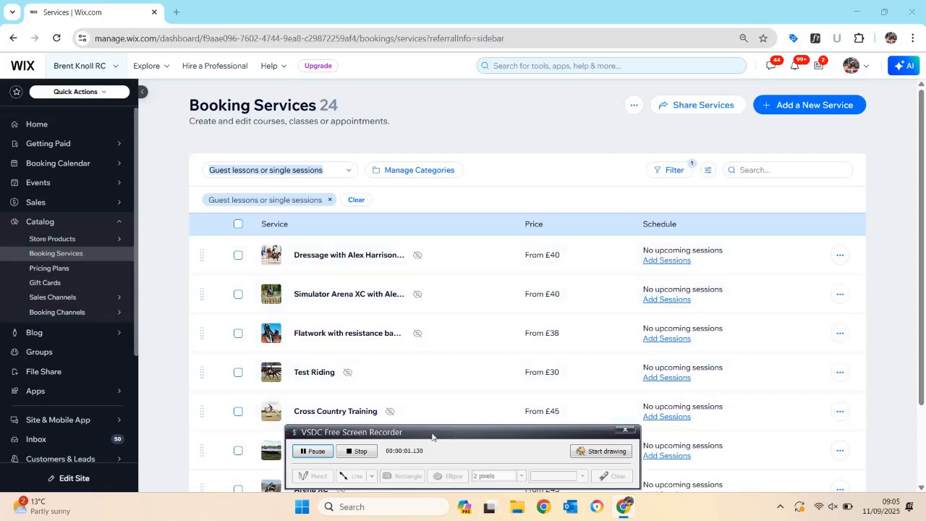
left_click_drag(434, 437, 495, 84)
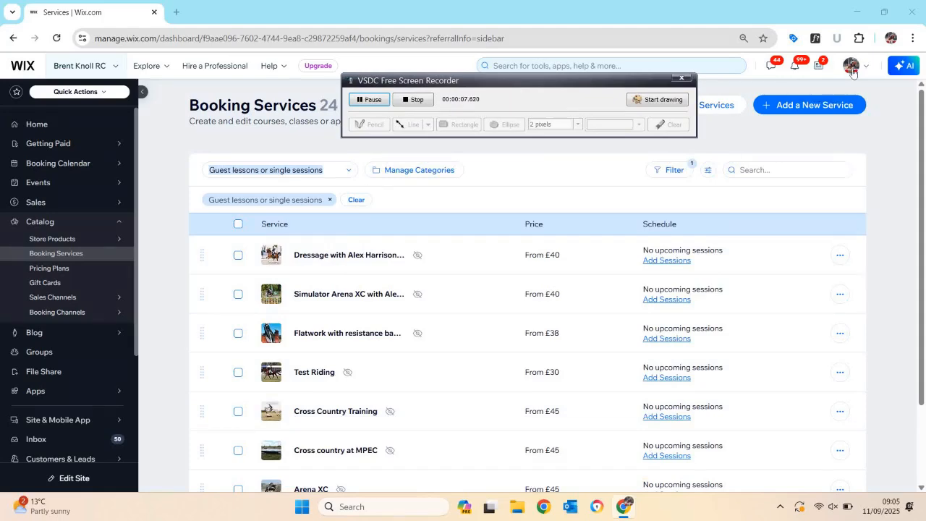
Start a new booking service from scratch and set its service type to Class.
left_click(825, 108)
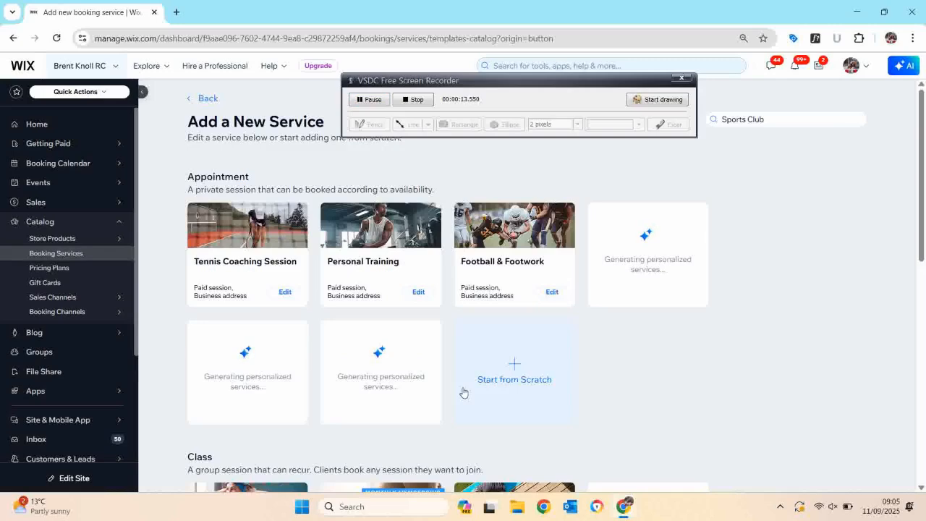
left_click(510, 383)
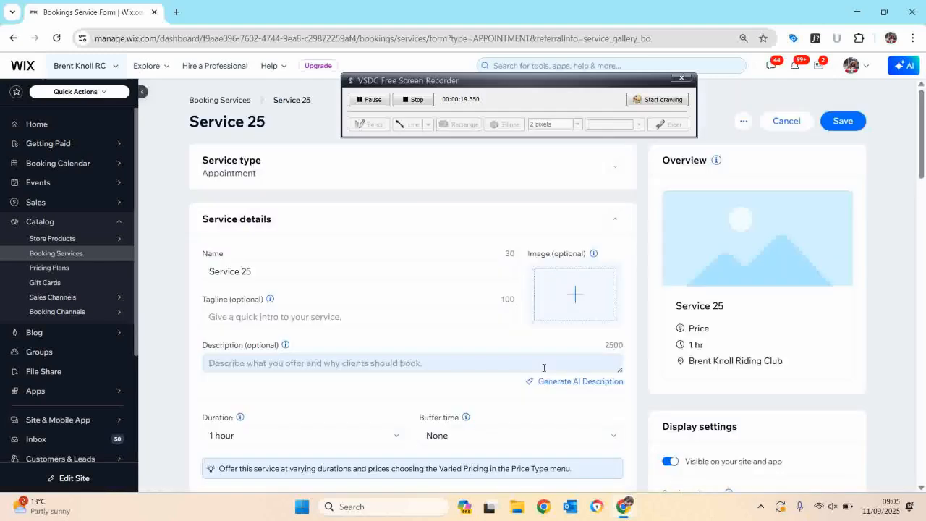
left_click(615, 168)
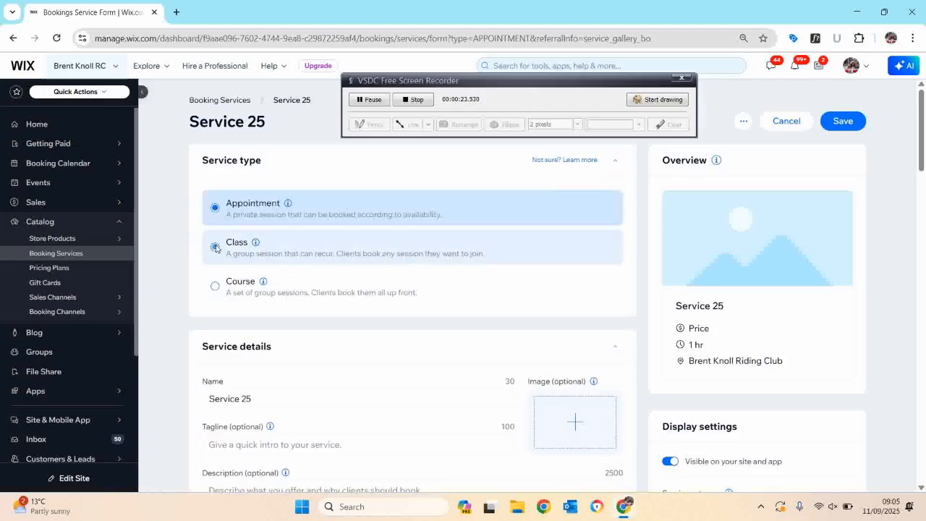
left_click(215, 246)
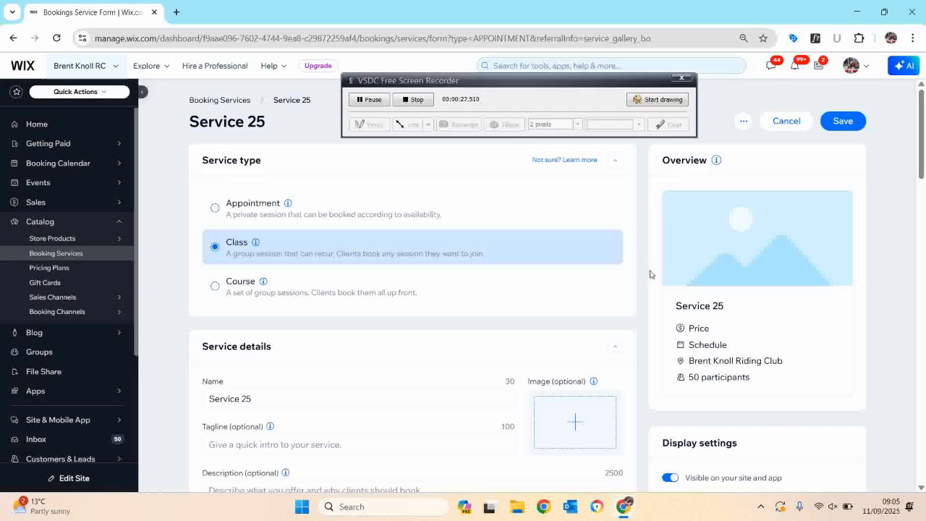
Name the service Dressage to Music Training.
triple_click(269, 403)
type("D")
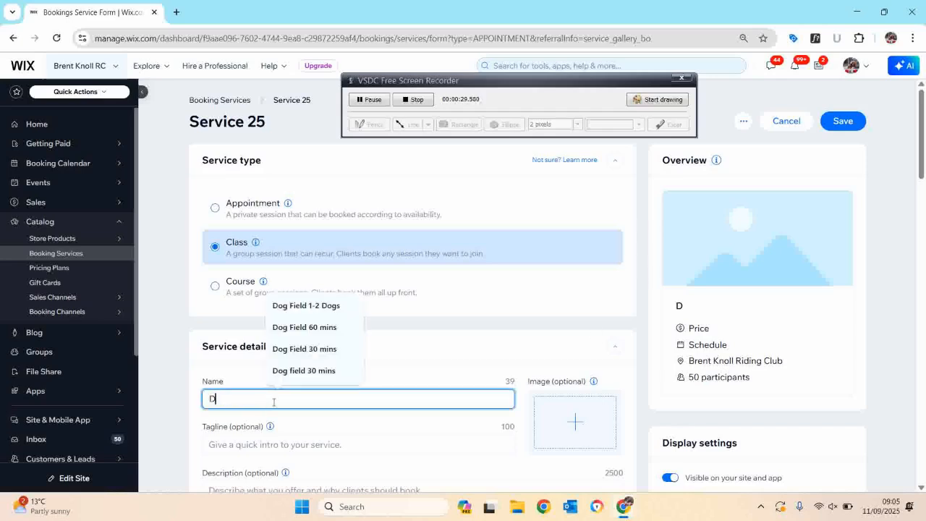
type("ressage to Mus")
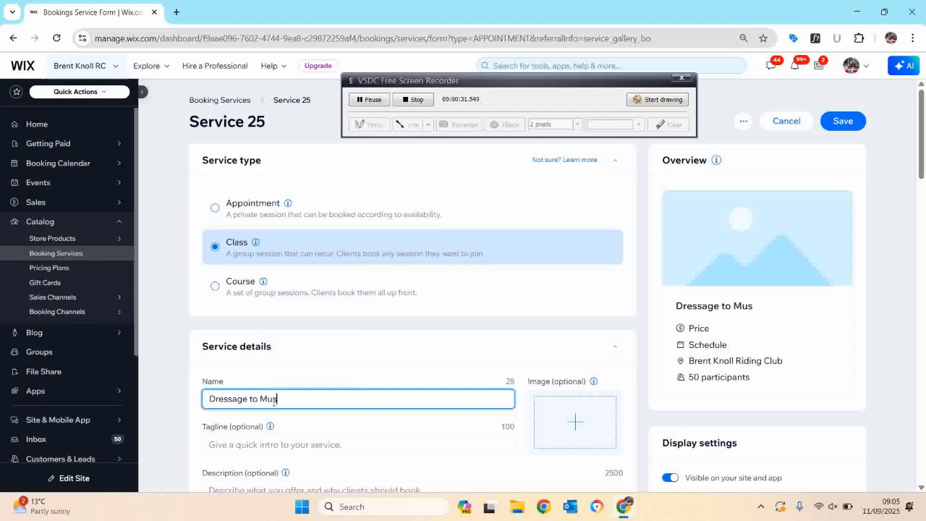
type("ic Training")
Add the 'ChatGPT image Dressage to music' picture from site files as the service image.
left_click(589, 428)
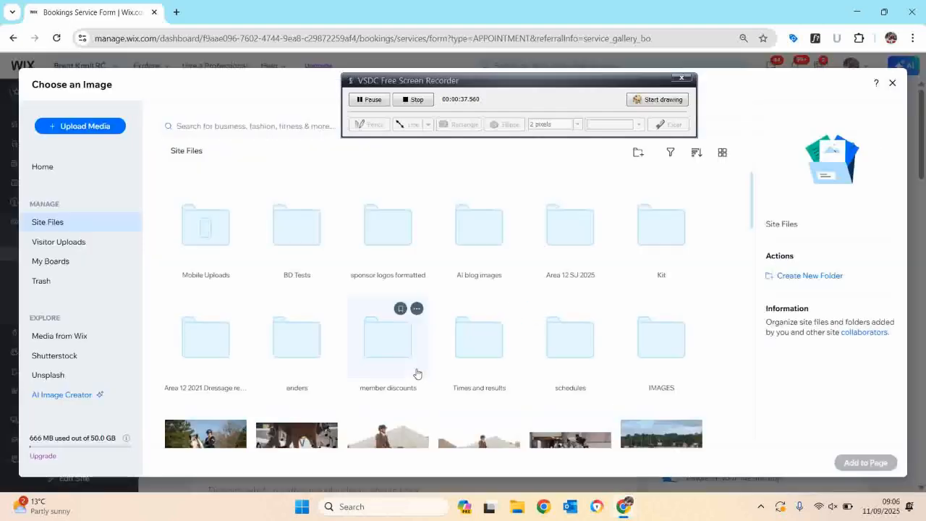
scroll(257, 378, "down", 2)
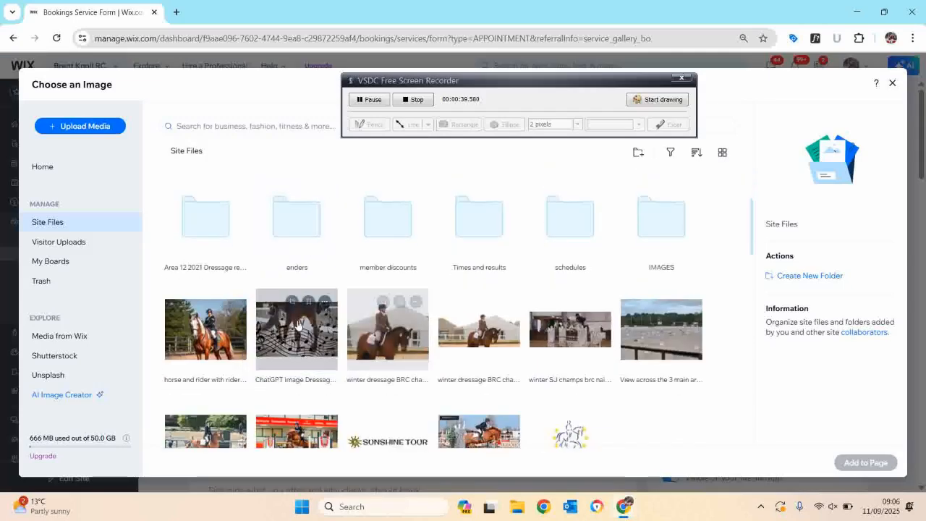
left_click(297, 330)
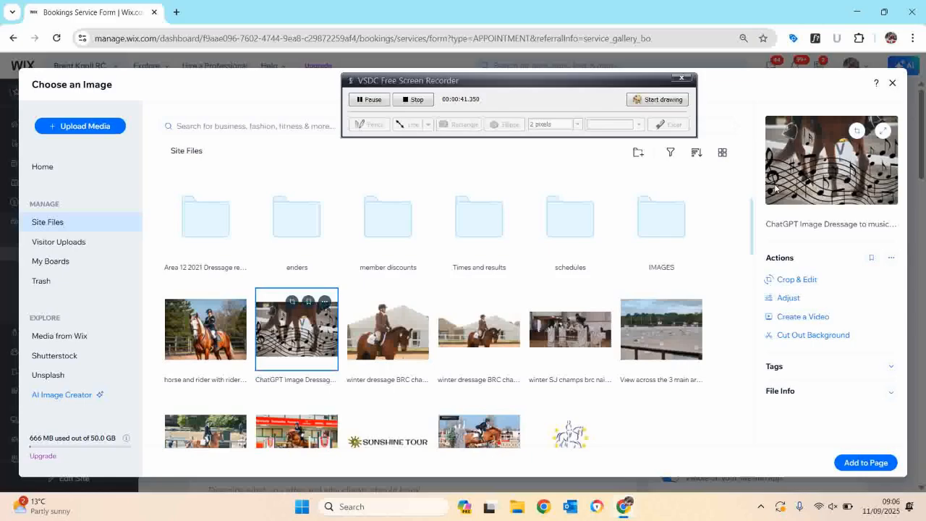
left_click(865, 462)
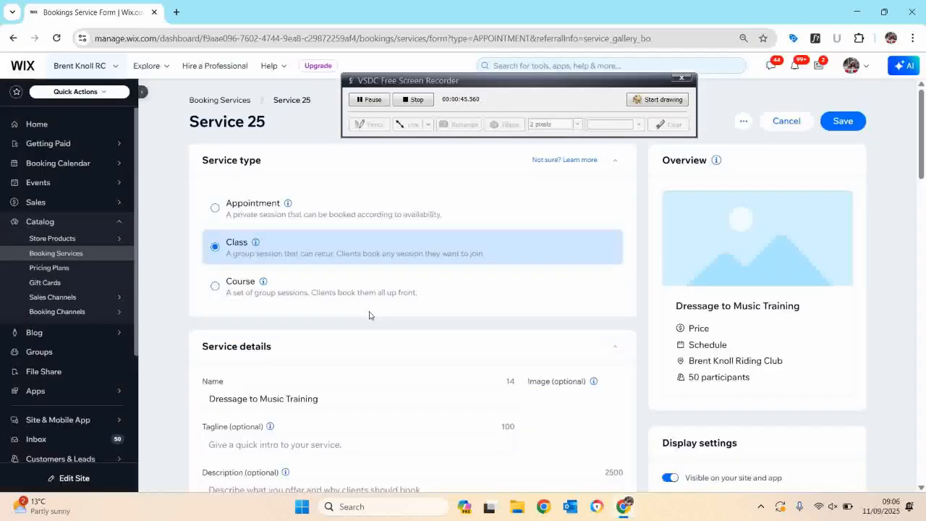
Set the service's maximum participants to 4.
scroll(382, 334, "down", 2)
scroll(329, 346, "down", 2)
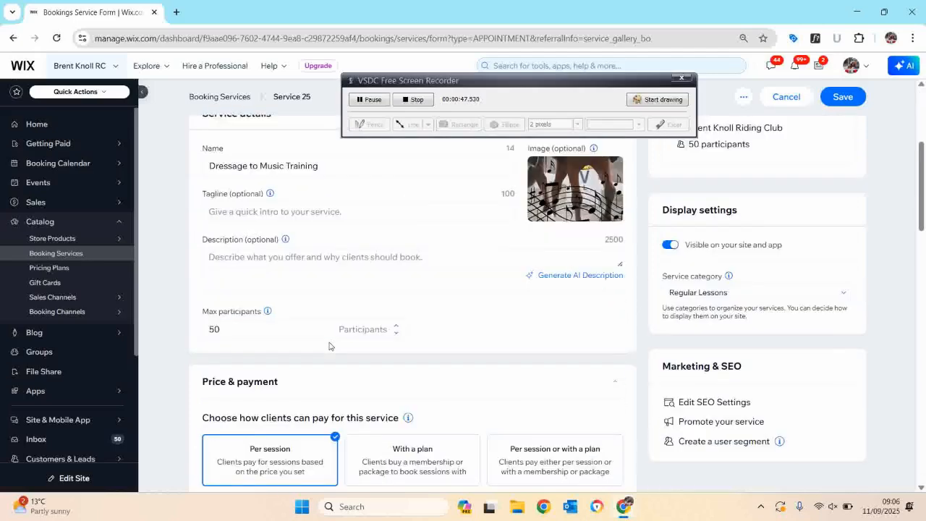
left_click(236, 319)
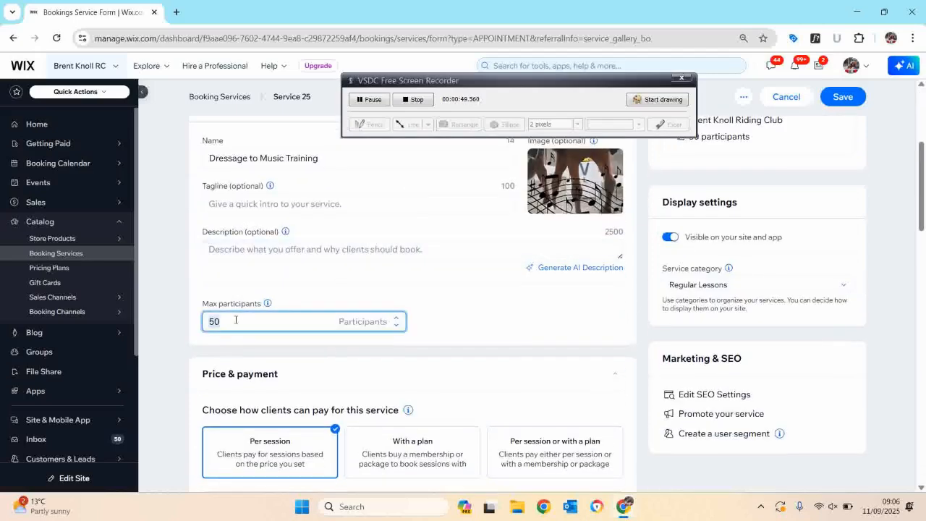
type("4")
left_click(336, 203)
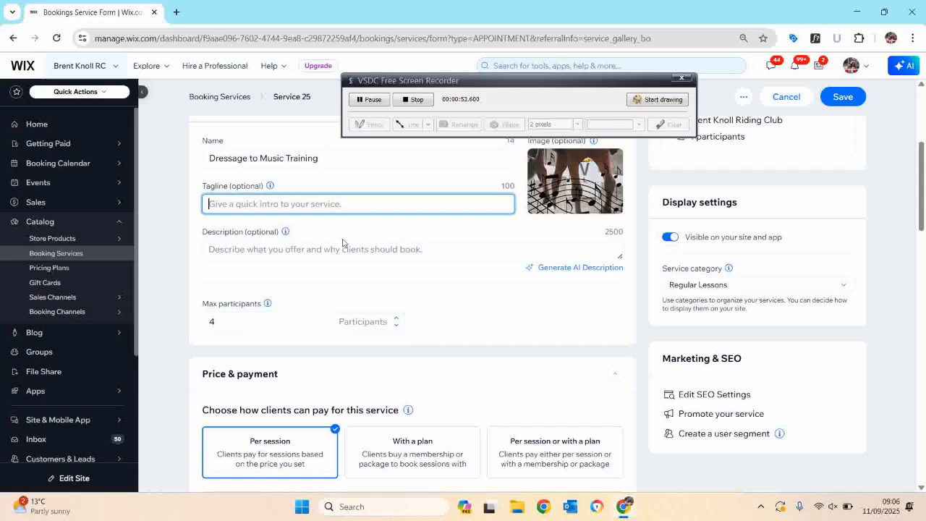
Set the price type to Varied pricing with a default amount of £30.
scroll(362, 268, "down", 5)
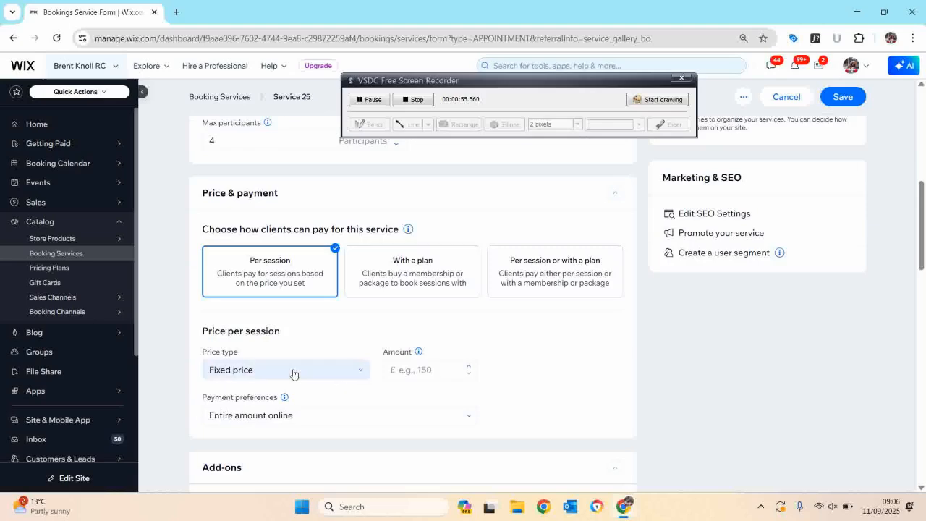
left_click(294, 373)
left_click(273, 479)
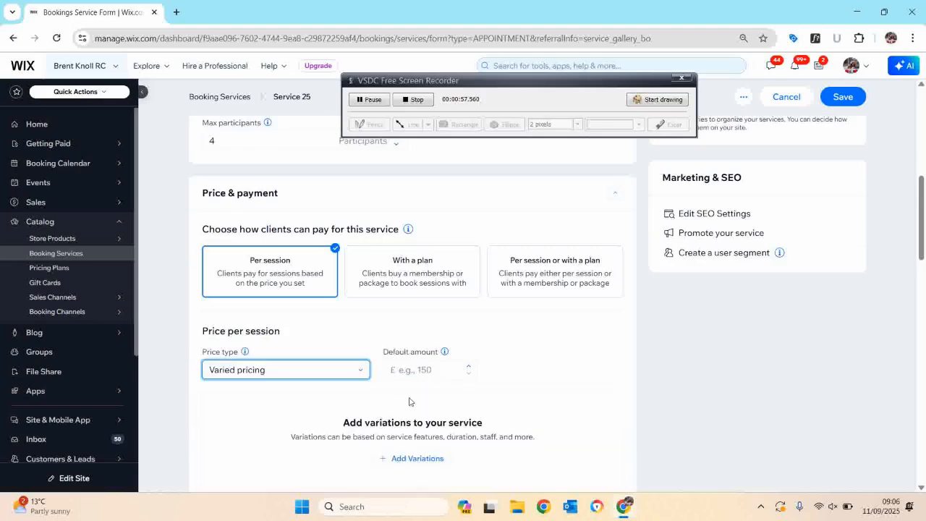
left_click(431, 371)
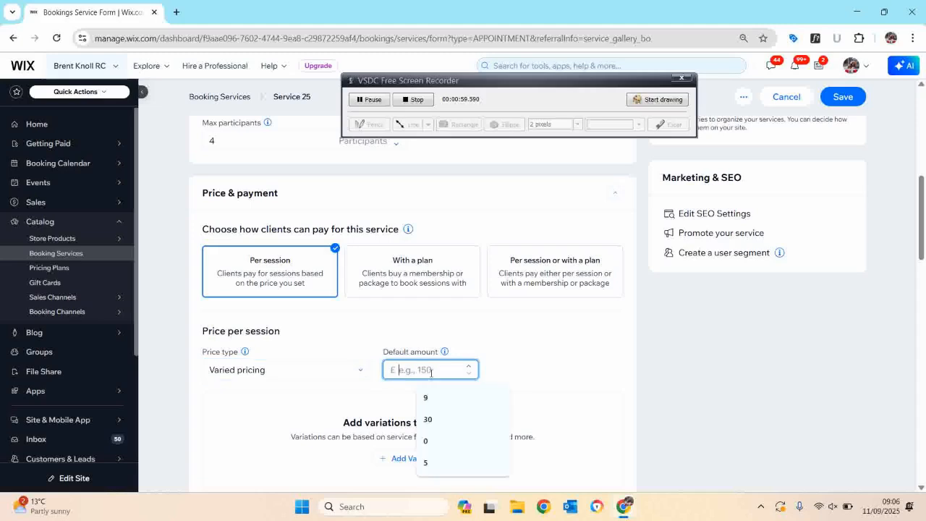
left_click(427, 419)
left_click(507, 371)
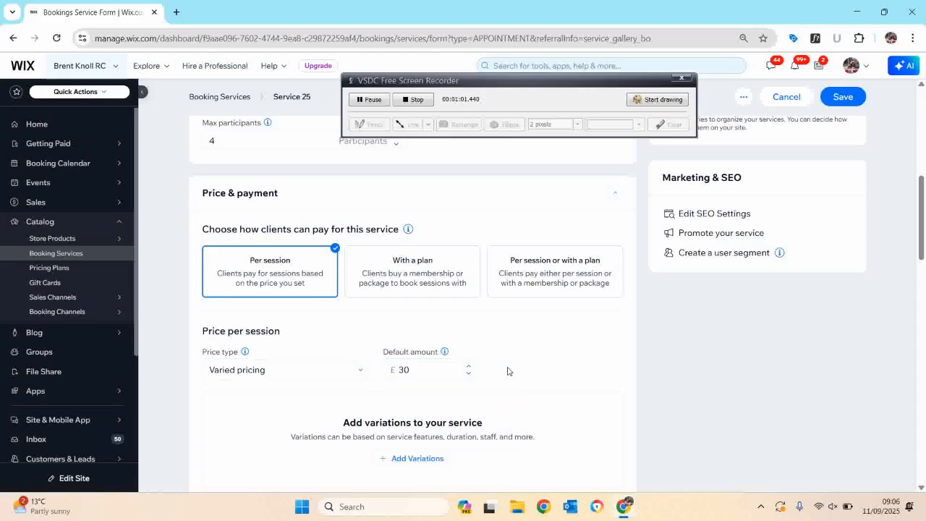
Save the service to add variations, and title the variations menu Member Type.
scroll(404, 360, "down", 2)
left_click(413, 338)
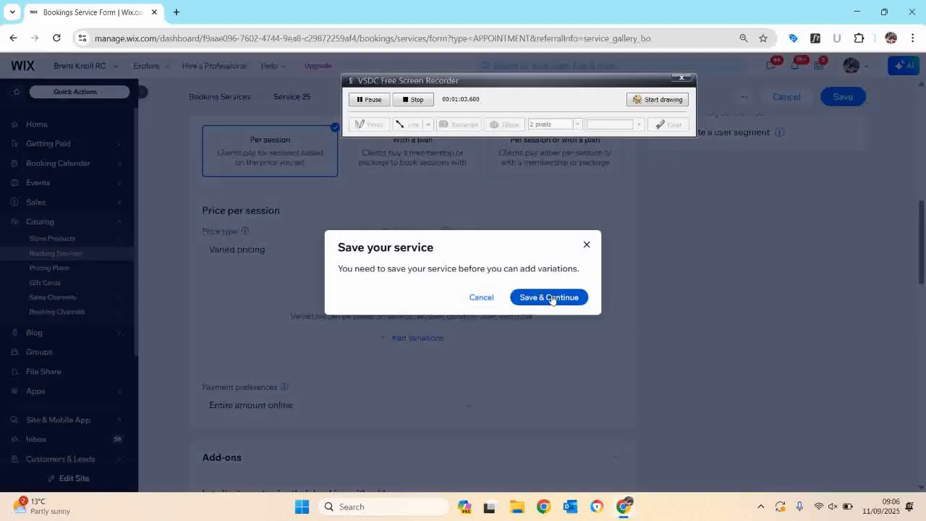
left_click(552, 298)
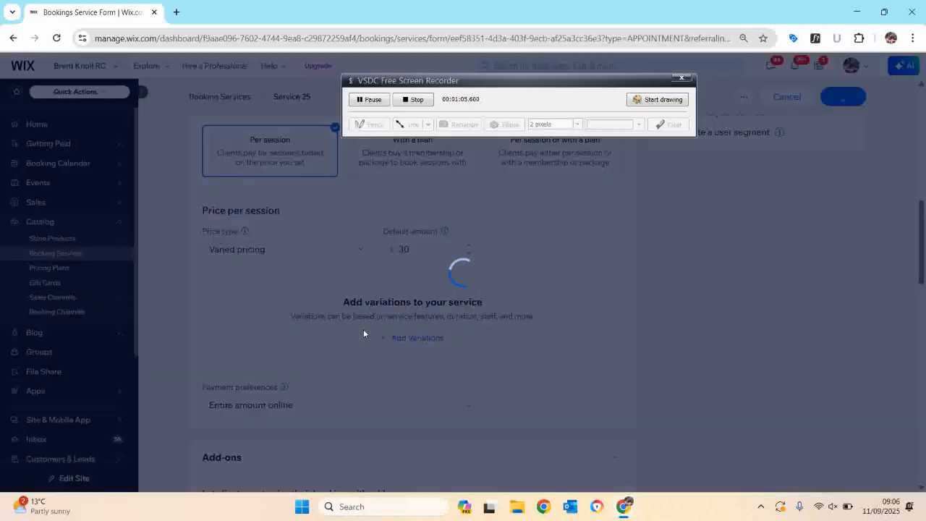
left_click(354, 206)
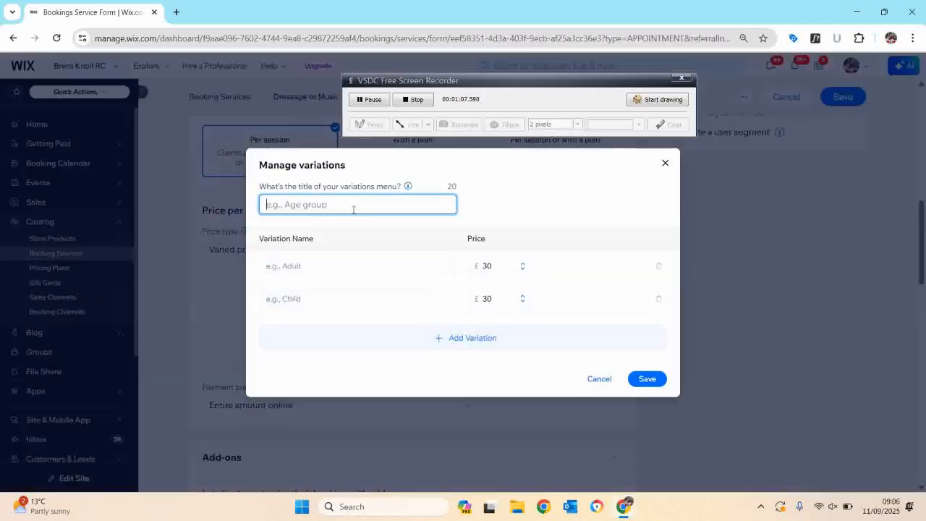
type("Member Type")
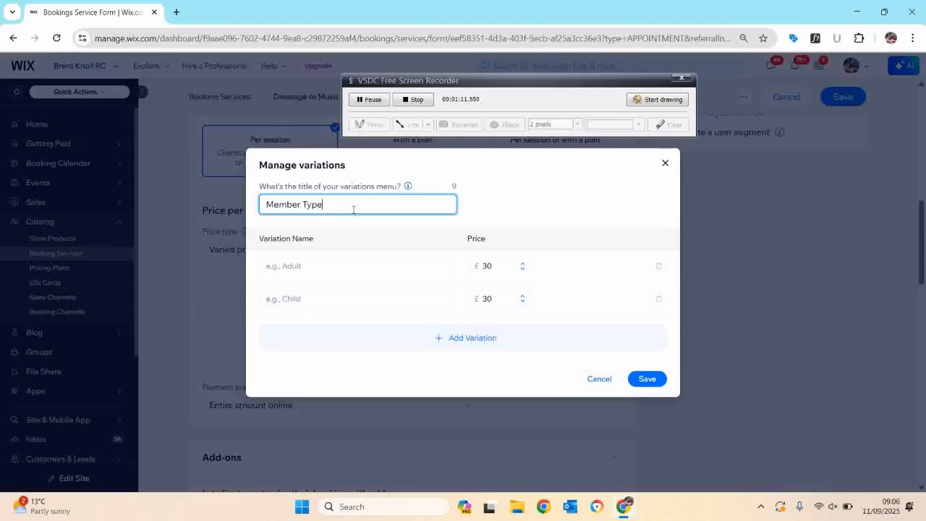
Name the two price variations BKRC Member and Non Member.
left_click(347, 268)
type("Member")
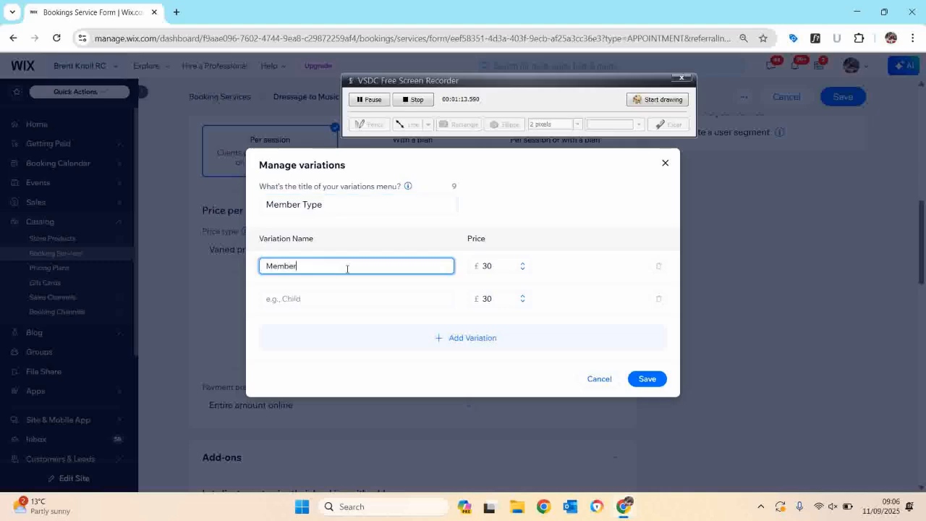
left_click(337, 302)
type("Non Member")
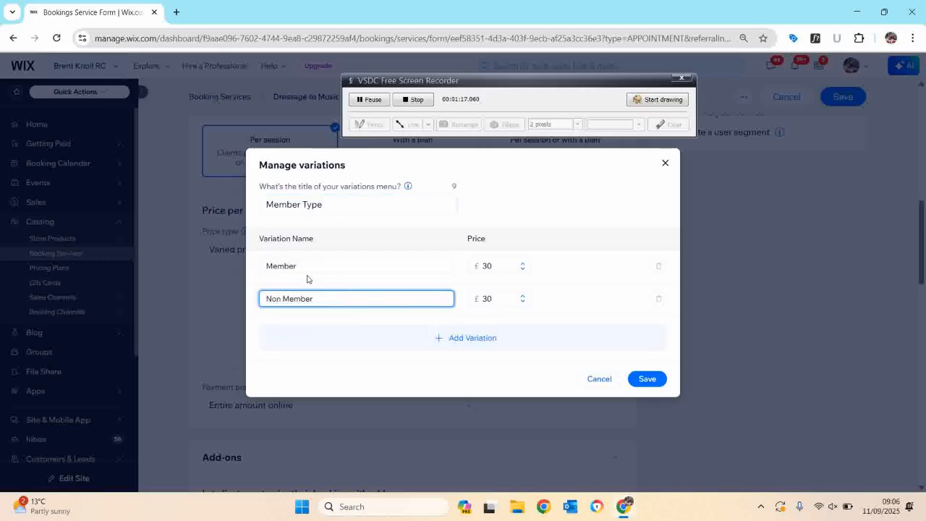
double_click(267, 263)
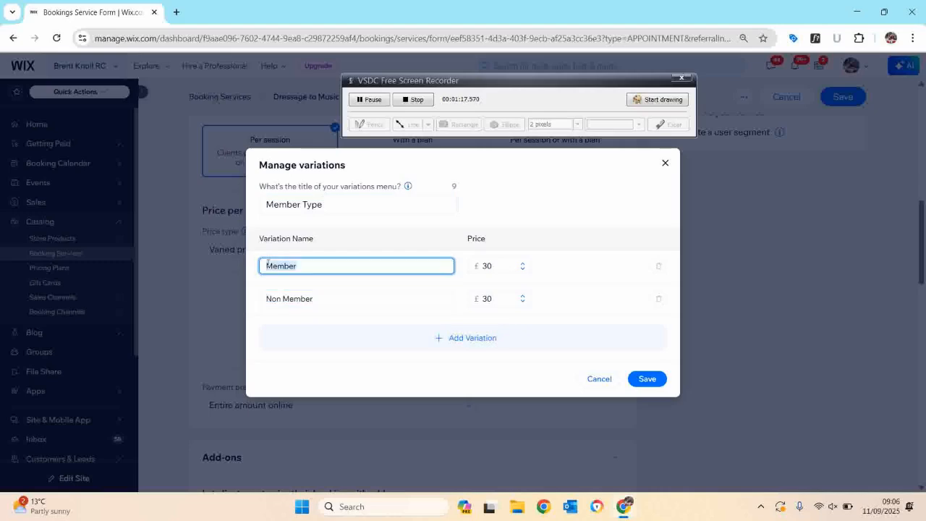
left_click(268, 263)
type("BKRC")
Set the Non Member variation price to £35 and save the variations.
double_click(494, 298)
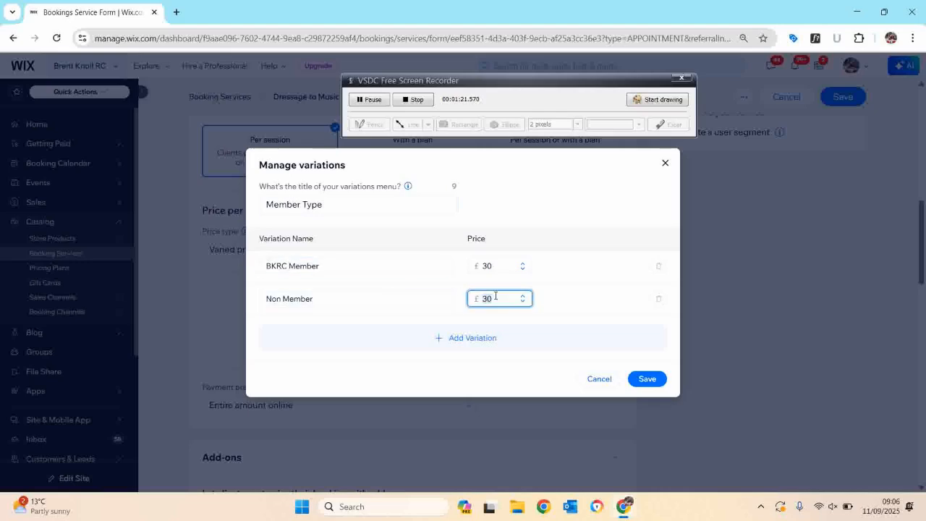
type("35")
left_click(640, 384)
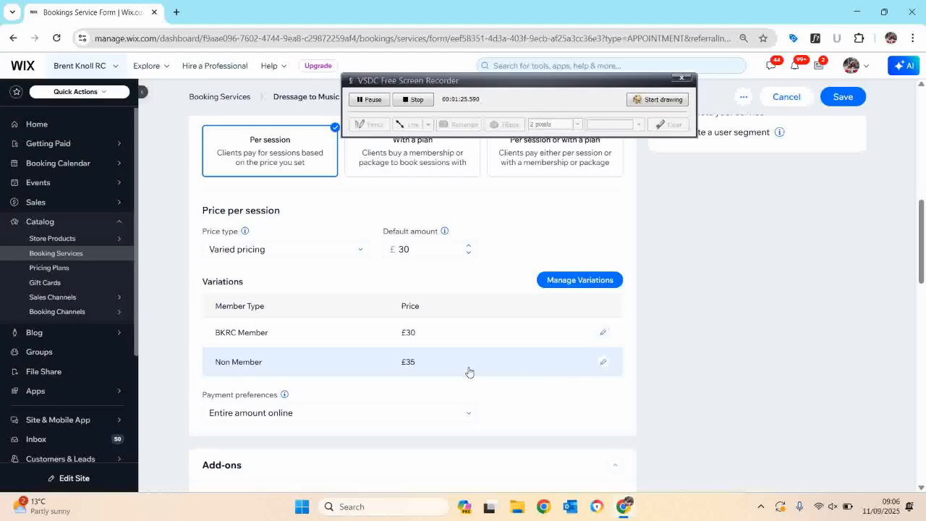
Set the service category to Guest lessons or single sessions.
scroll(469, 372, "down", 6)
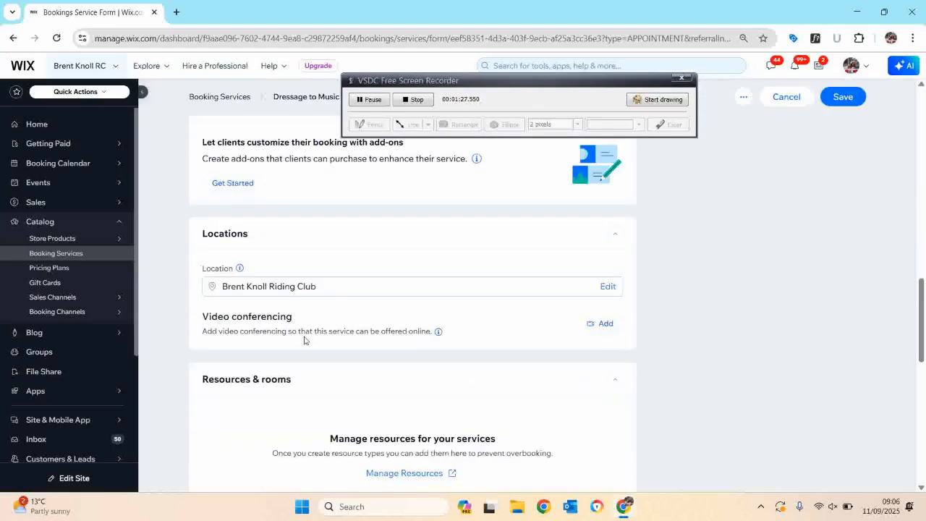
scroll(304, 340, "down", 7)
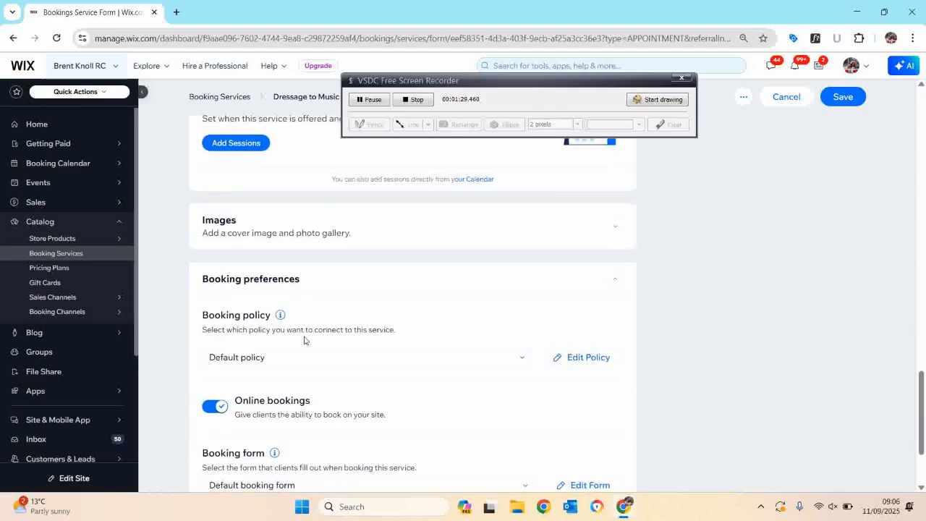
scroll(304, 340, "down", 2)
scroll(768, 415, "up", 5)
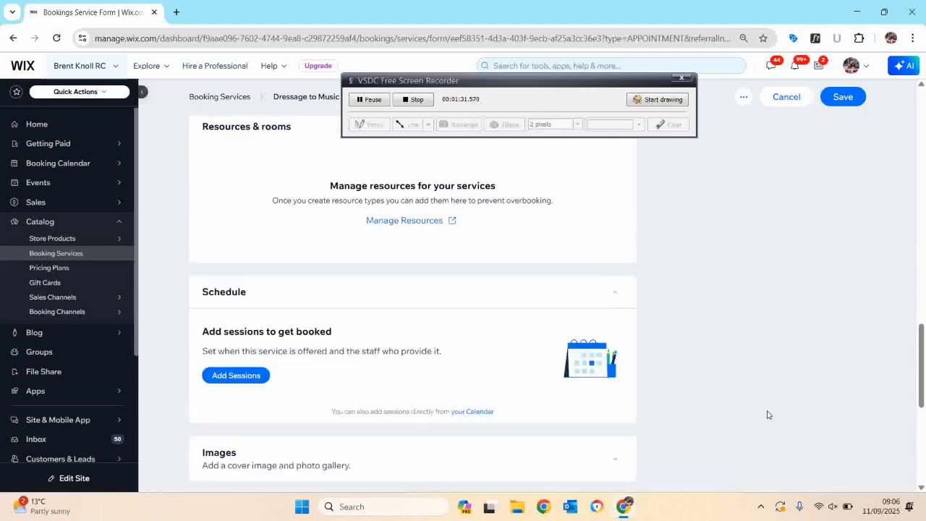
scroll(768, 415, "up", 8)
scroll(767, 416, "up", 3)
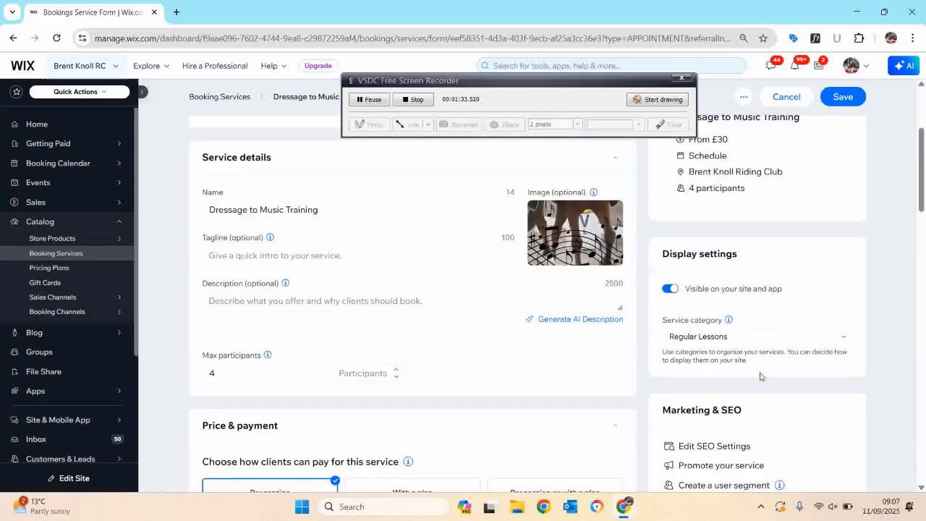
left_click(751, 336)
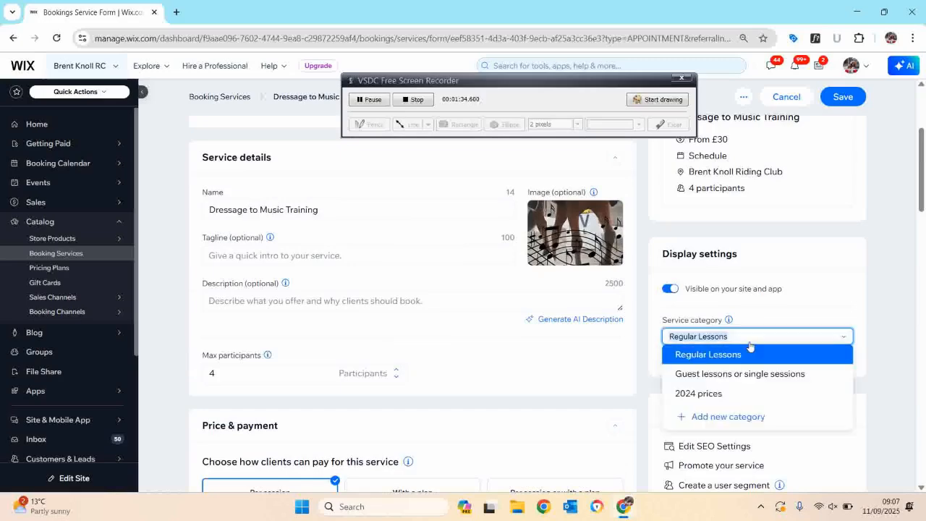
left_click(724, 374)
scroll(725, 377, "up", 3)
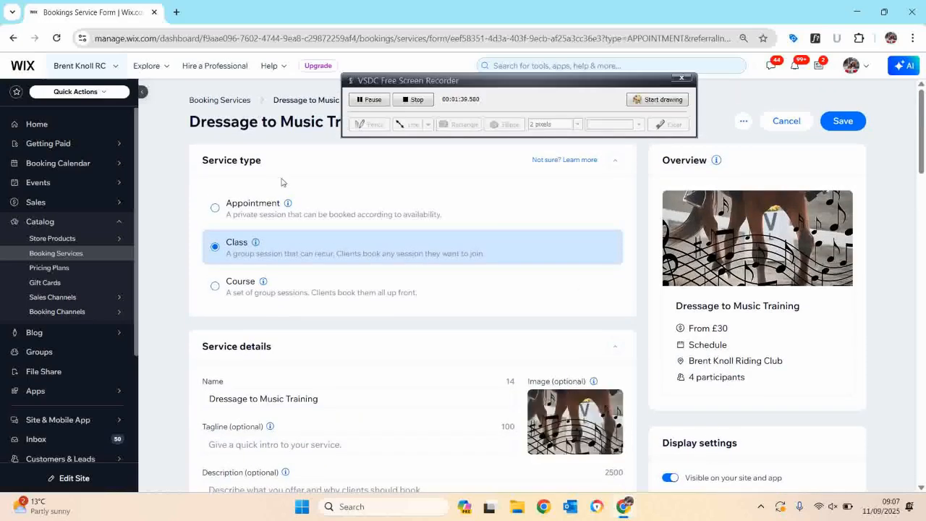
Save the Dressage to Music Training service and dismiss the saved notice.
scroll(639, 266, "down", 1)
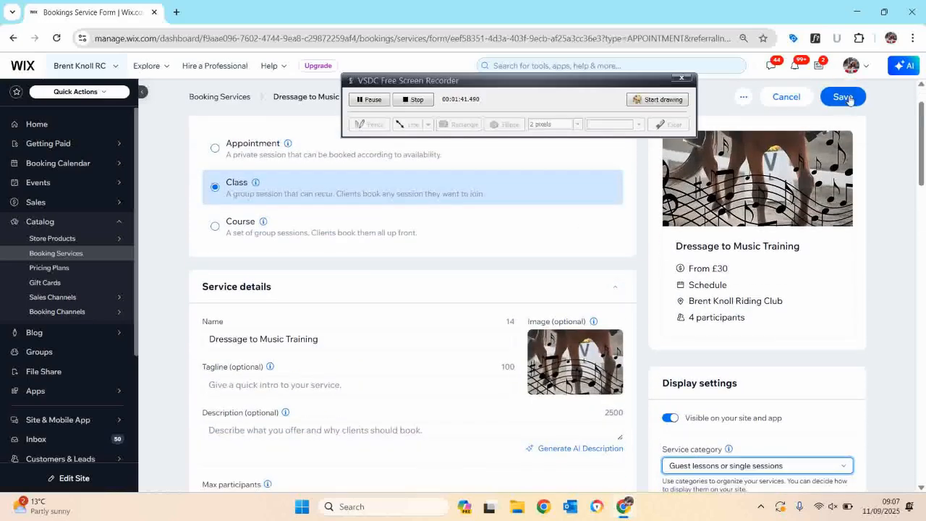
left_click(845, 97)
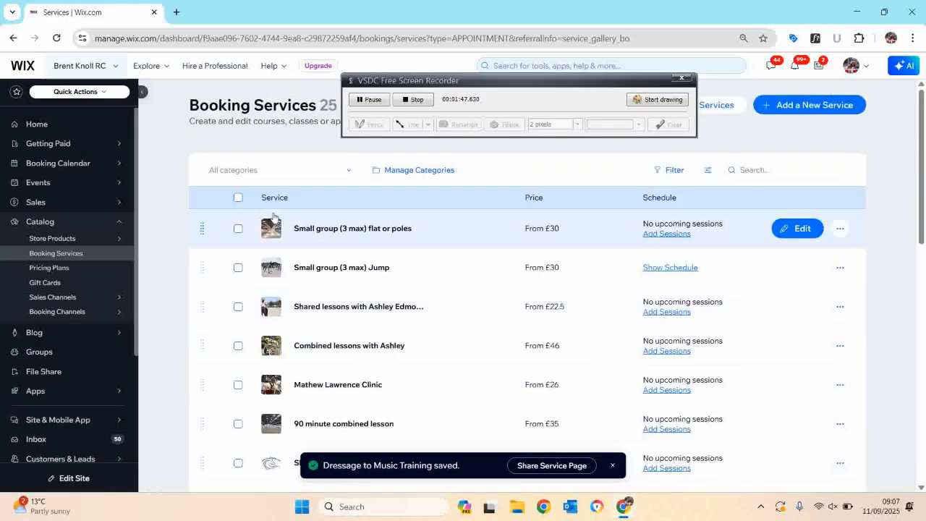
left_click(613, 465)
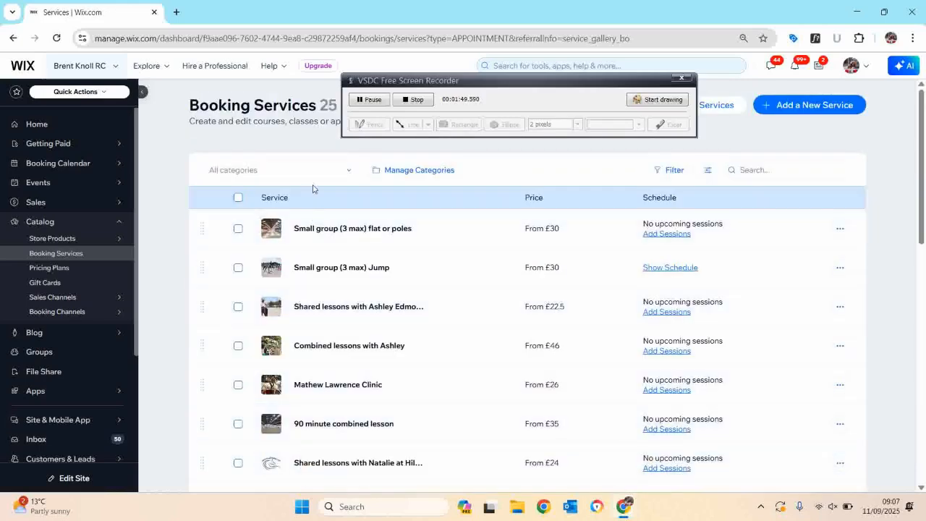
Filter the booking services list by the Guest lessons or single sessions category.
left_click(323, 176)
left_click(312, 207)
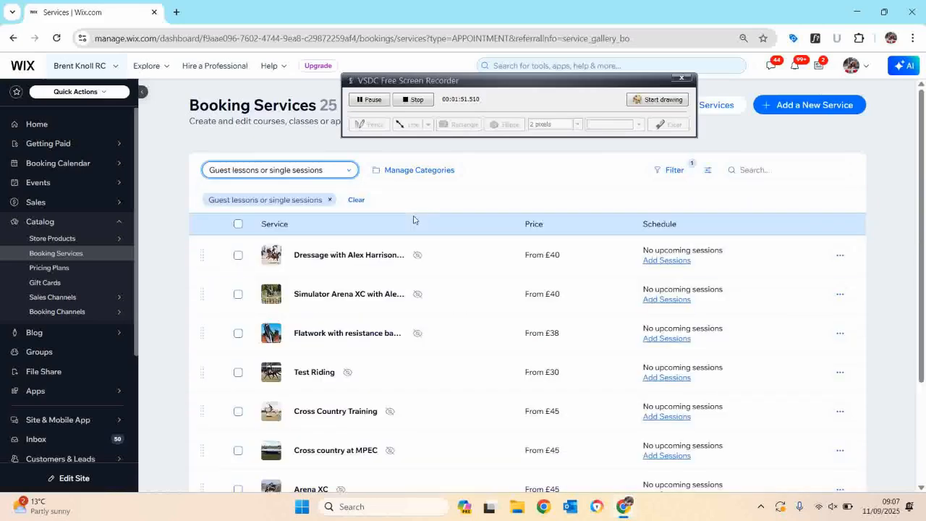
scroll(403, 324, "down", 2)
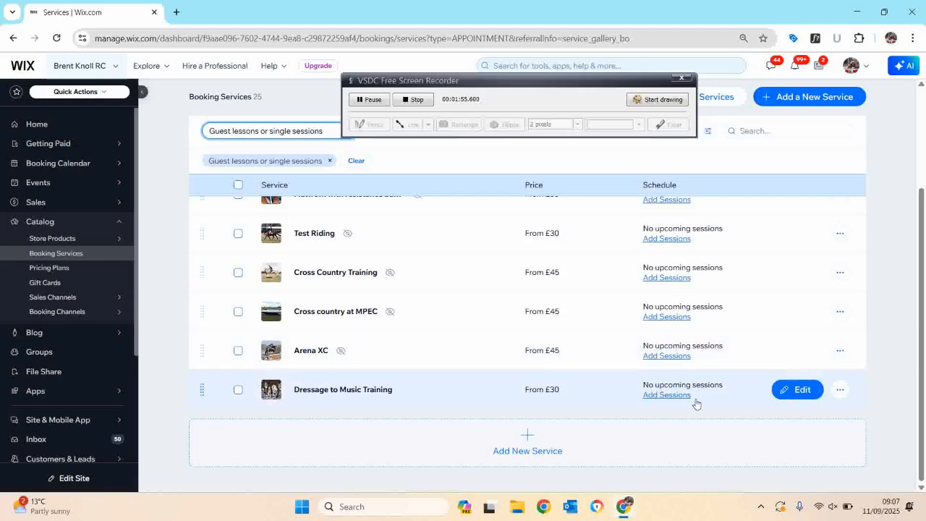
Try adding a class session for Dressage to Music Training with staff Stockland Lovell on Sep 28, 2025, then close the dialog.
left_click(655, 396)
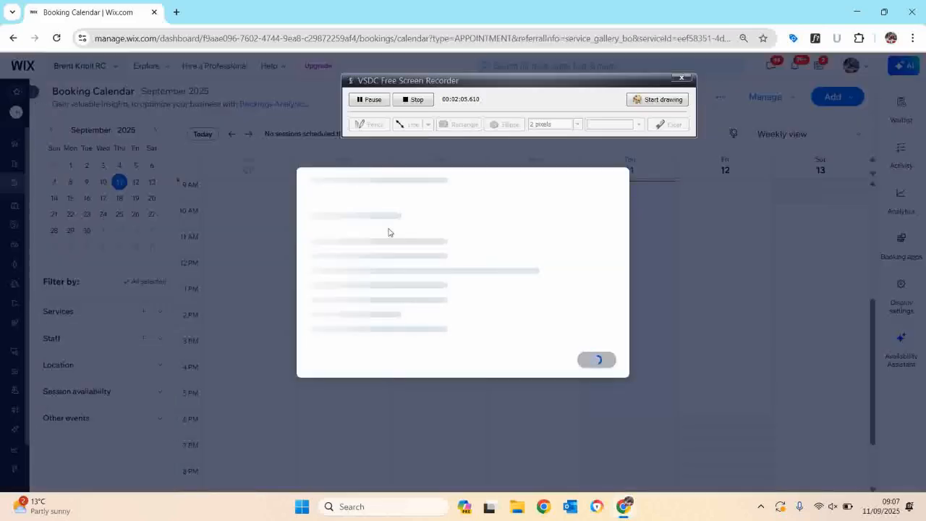
left_click(454, 243)
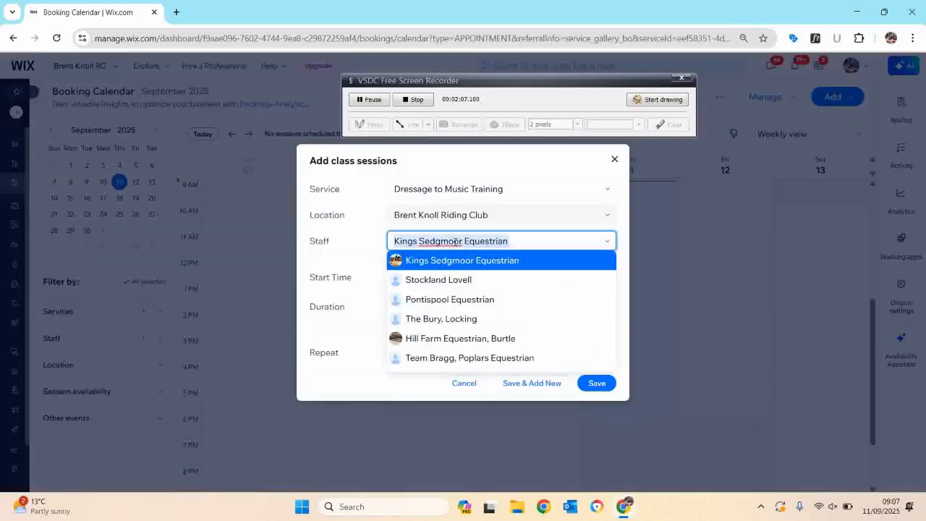
left_click(455, 282)
left_click(483, 289)
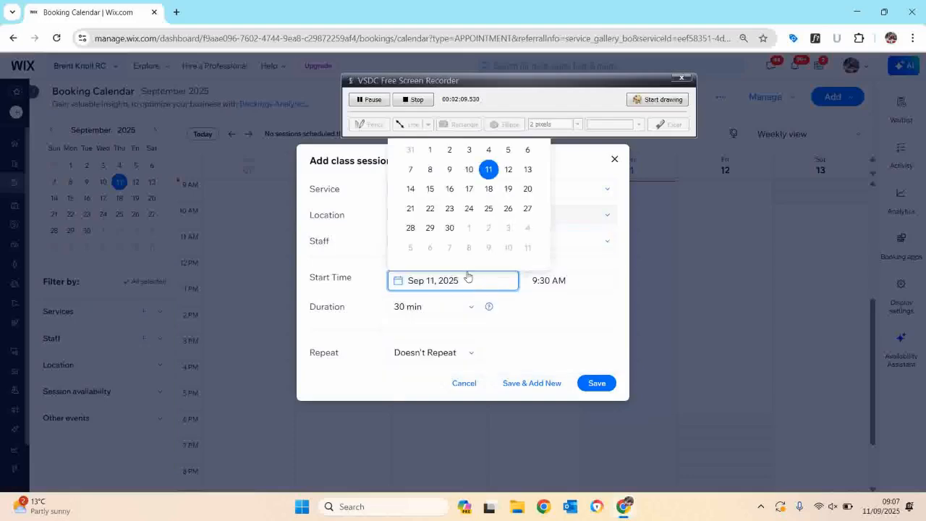
left_click(408, 228)
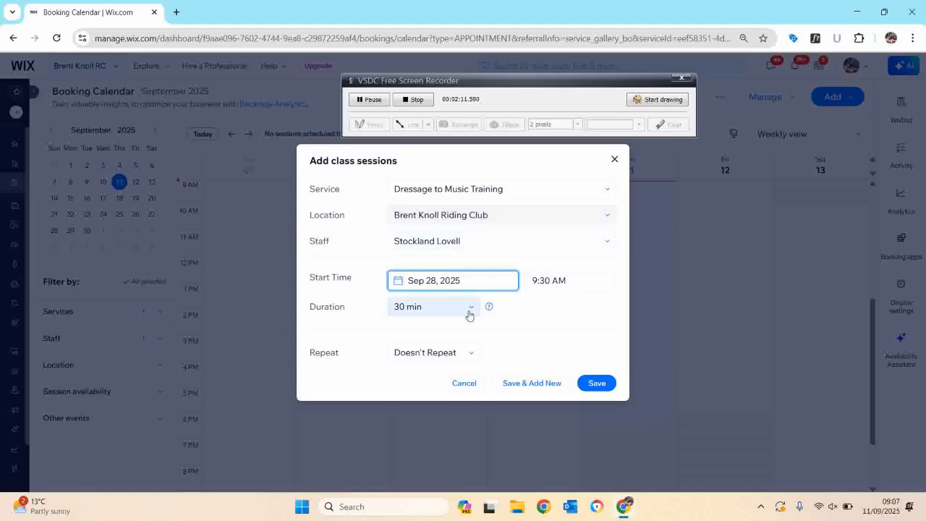
left_click(441, 311)
left_click(441, 311)
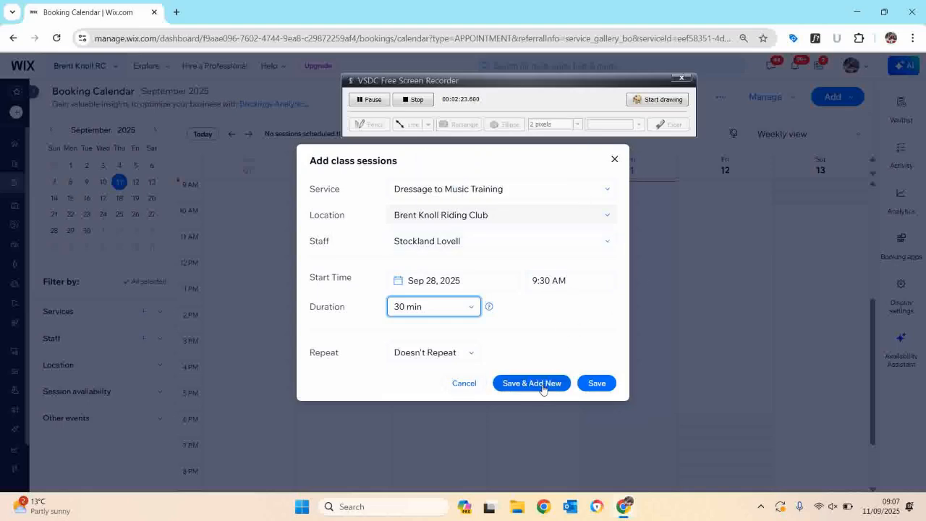
left_click(614, 161)
left_click(568, 309)
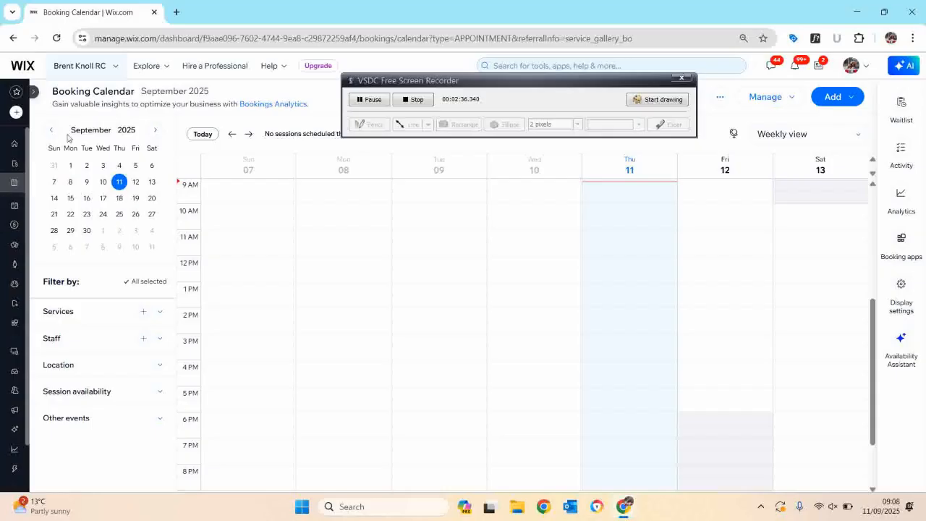
Return to Booking Services and filter the list by the Guest lessons or single sessions category.
left_click(34, 92)
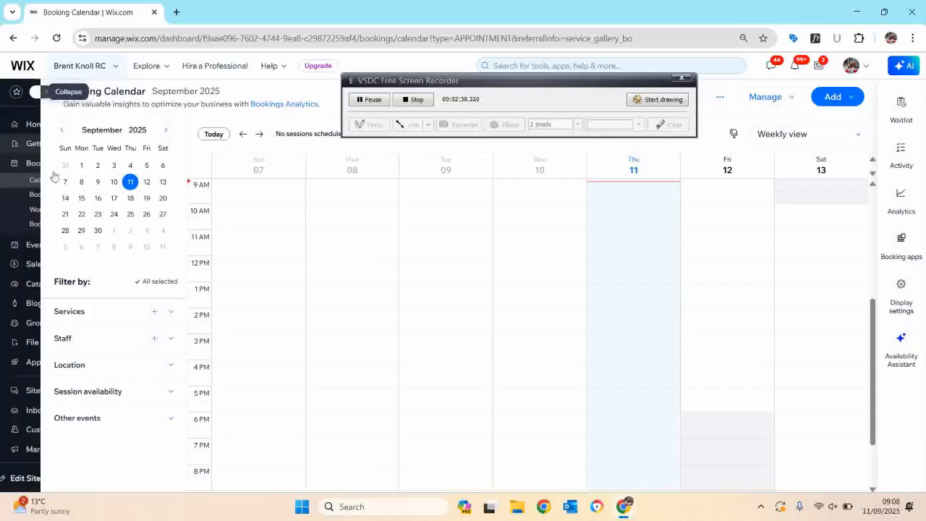
mouse_move(87, 284)
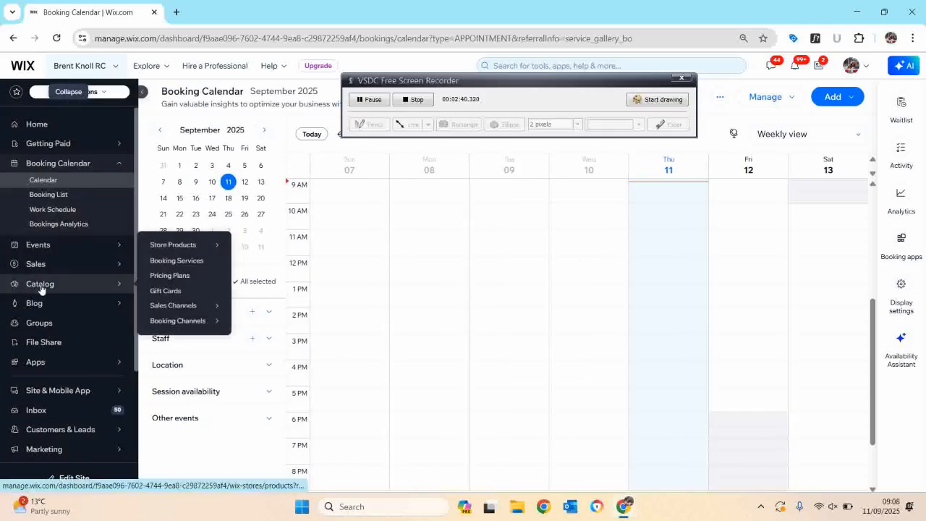
left_click(166, 265)
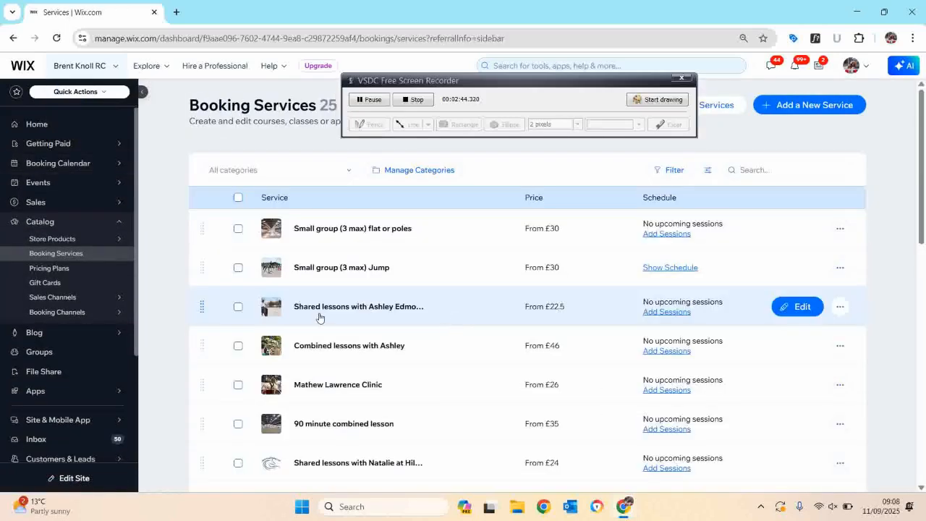
left_click(293, 171)
left_click(295, 208)
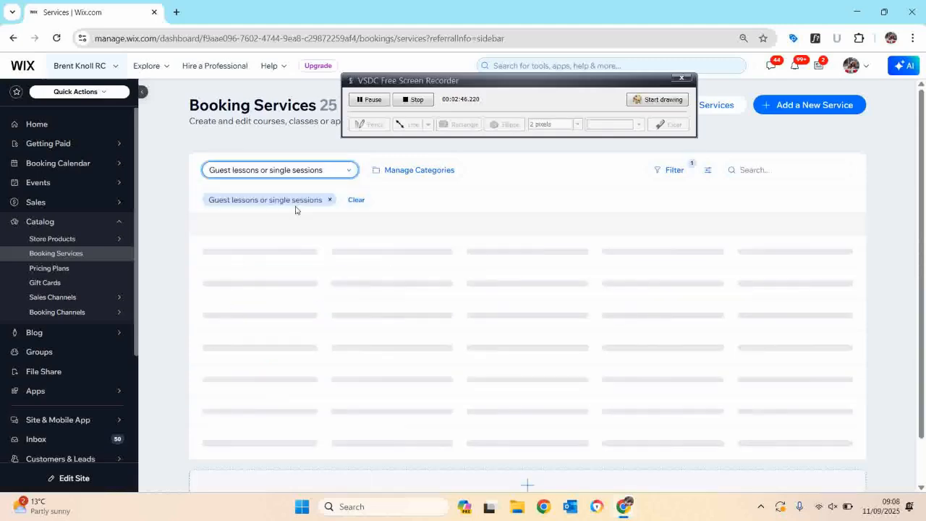
scroll(376, 347, "down", 4)
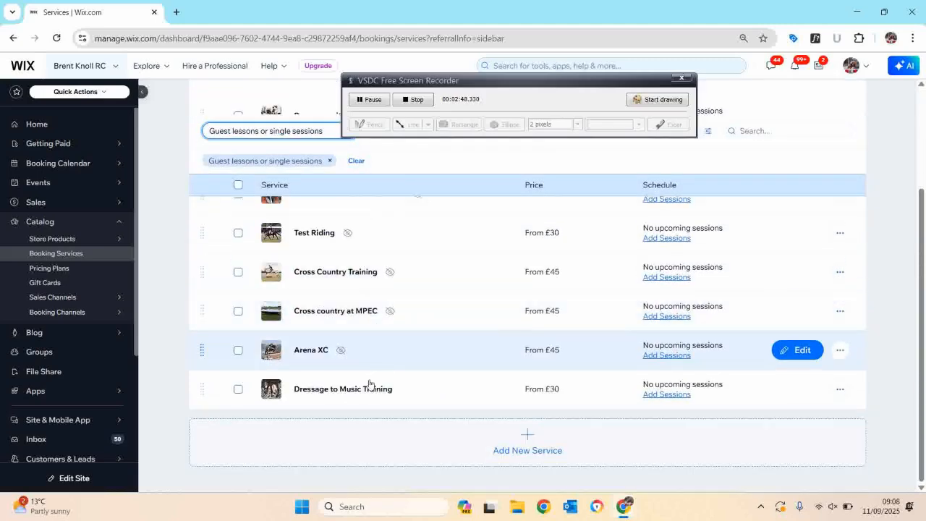
Delete the Dressage to Music Training service, acknowledging that deleted items can't be recovered.
left_click(239, 389)
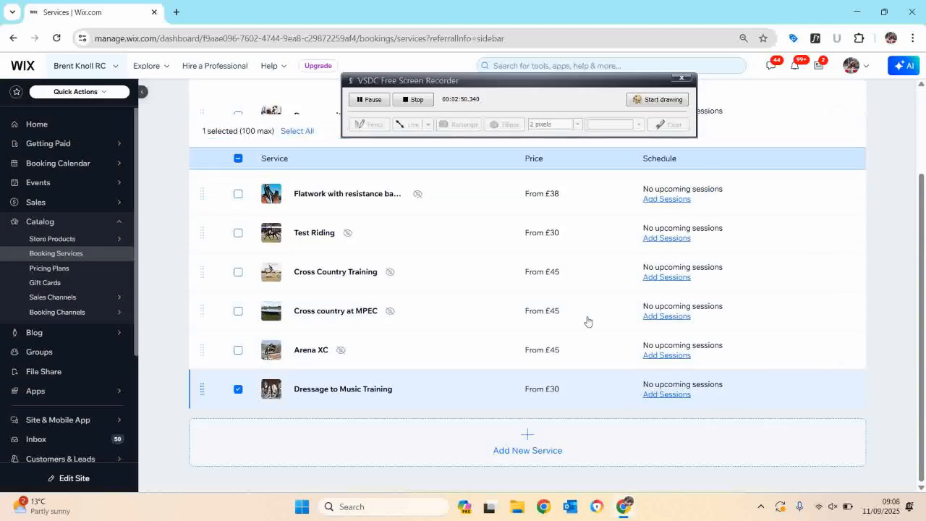
scroll(477, 253, "up", 3)
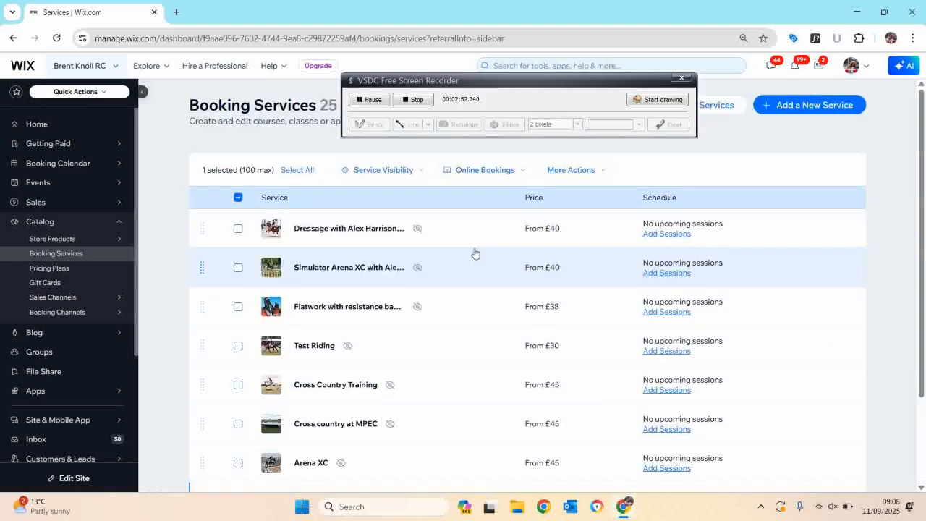
left_click(580, 174)
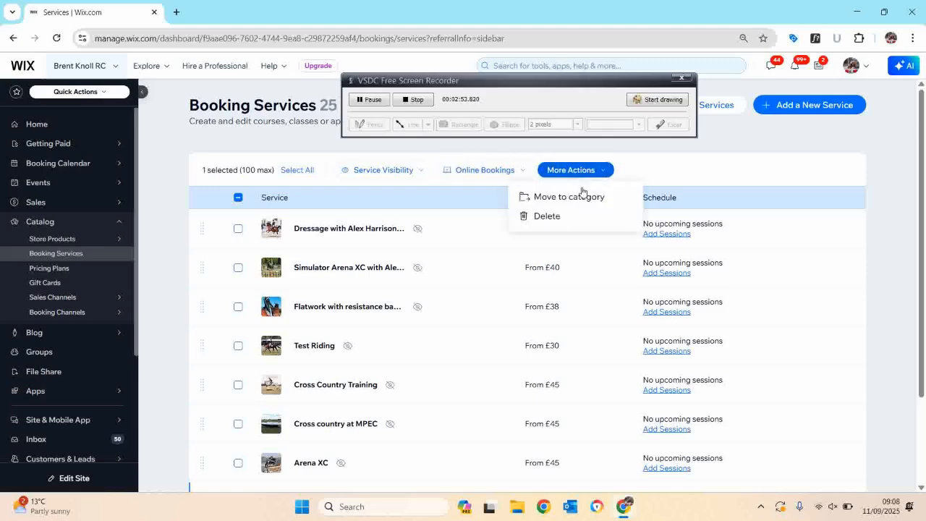
left_click(561, 220)
left_click(567, 324)
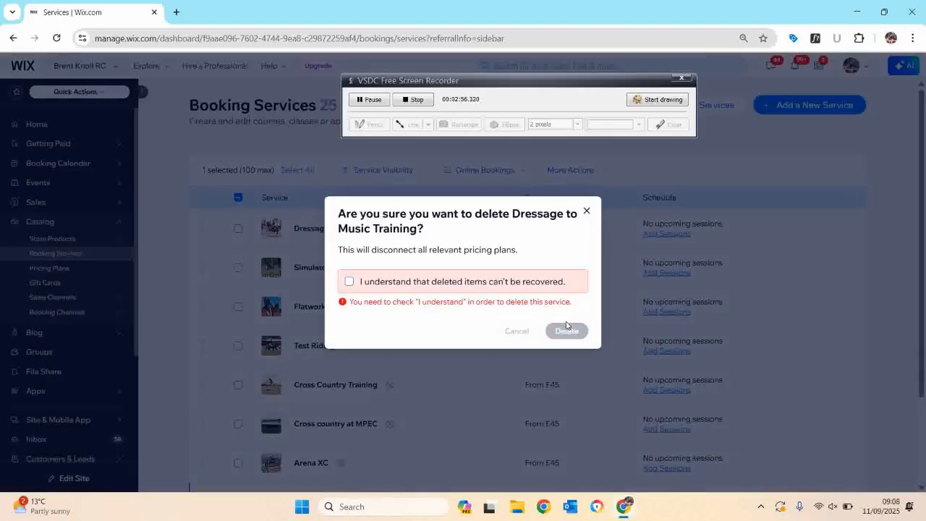
left_click(384, 282)
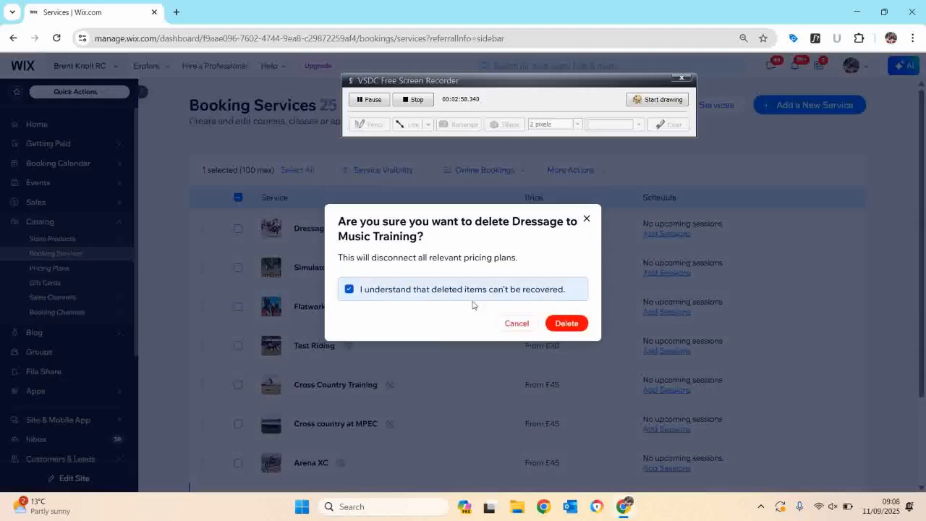
left_click(577, 324)
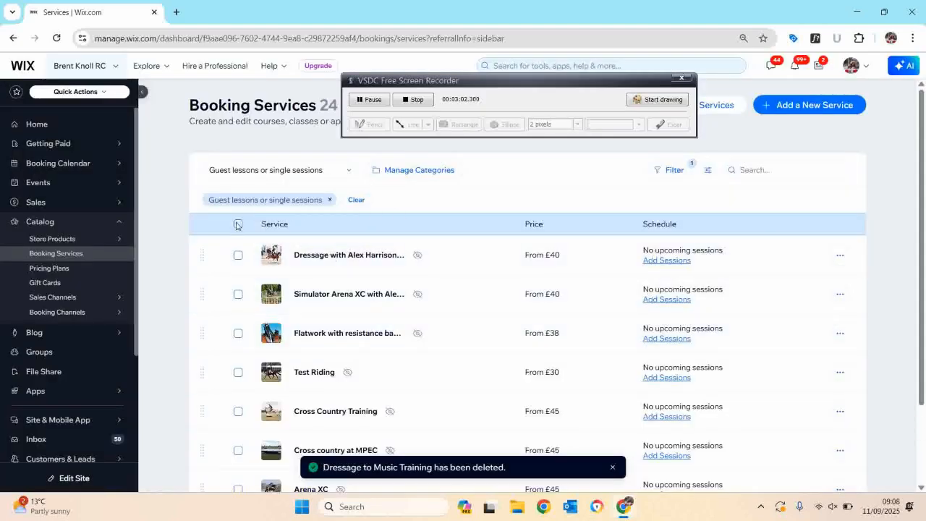
left_click(238, 225)
left_click(390, 172)
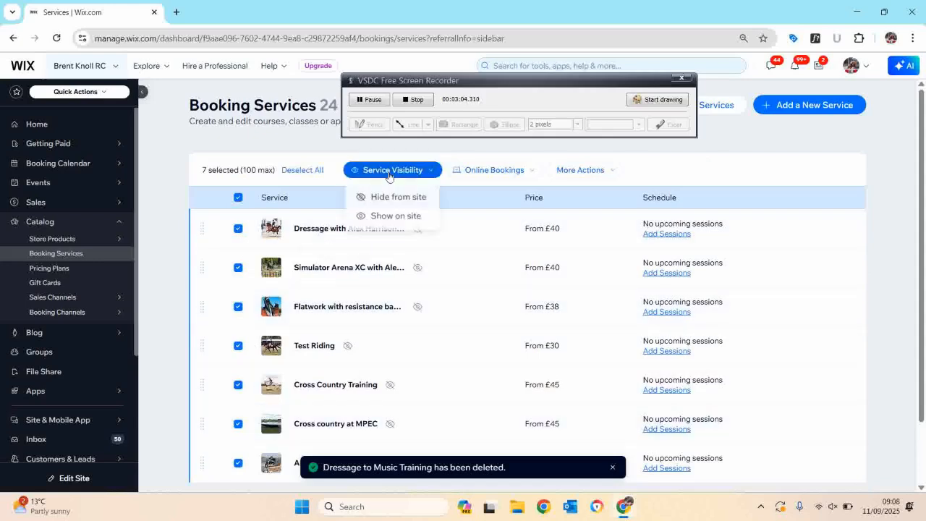
left_click(239, 198)
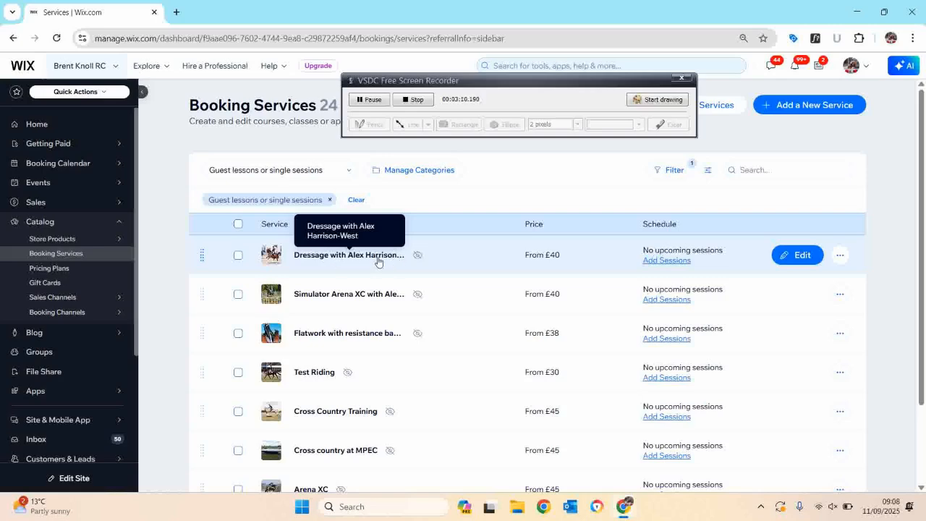
Filter the booking services list by the 2024 prices category.
left_click(840, 255)
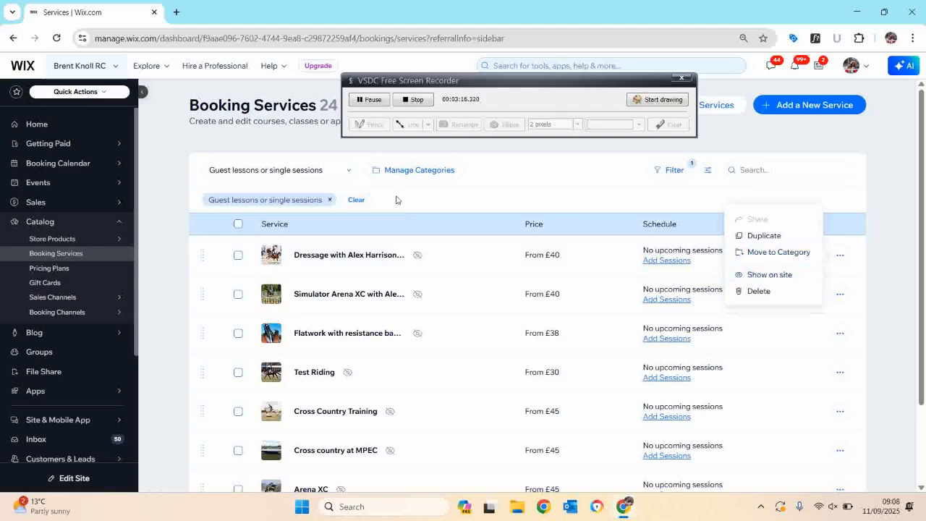
left_click(311, 174)
left_click(285, 226)
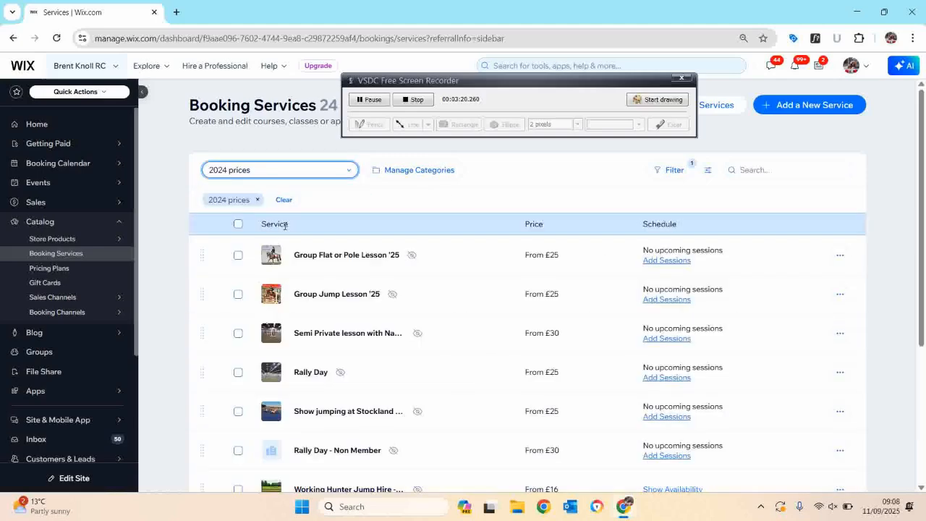
Move Rally Day - Non Member up so it sits directly below Rally Day in the list.
scroll(337, 331, "down", 3)
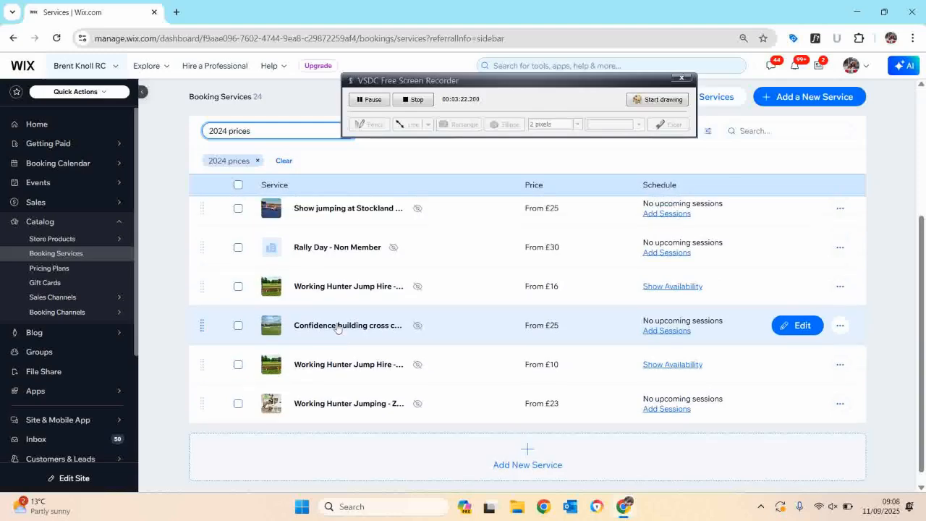
scroll(337, 327, "up", 2)
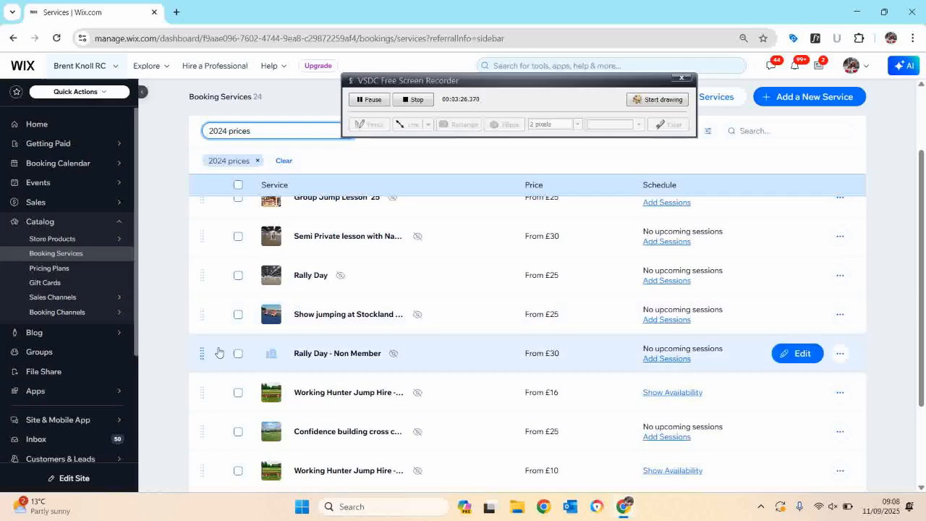
left_click_drag(220, 353, 211, 312)
scroll(401, 335, "up", 3)
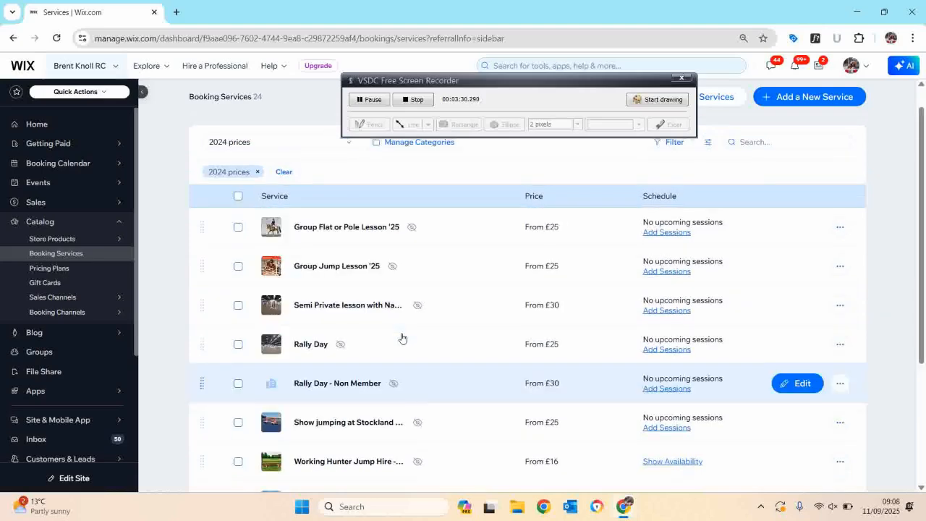
Select all 2024 prices services except Rally Day and Rally Day - Non Member.
left_click(239, 225)
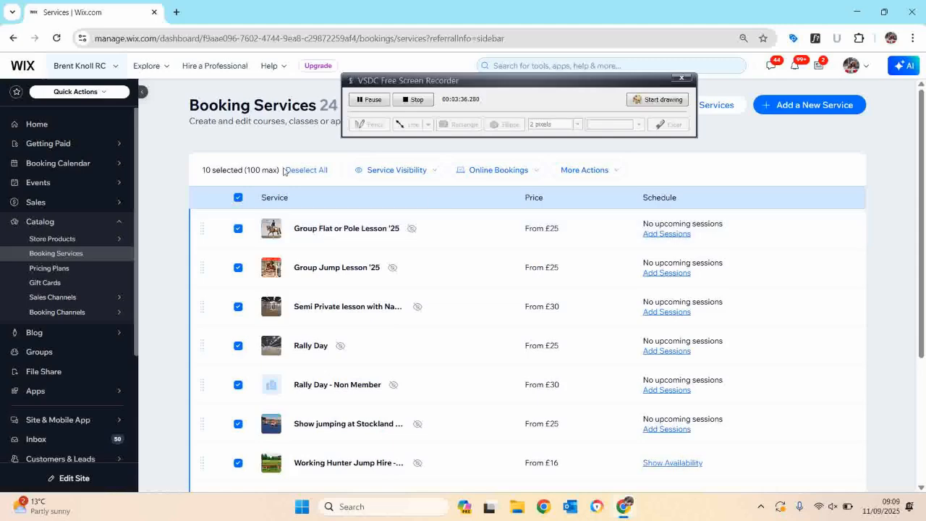
scroll(289, 318, "down", 1)
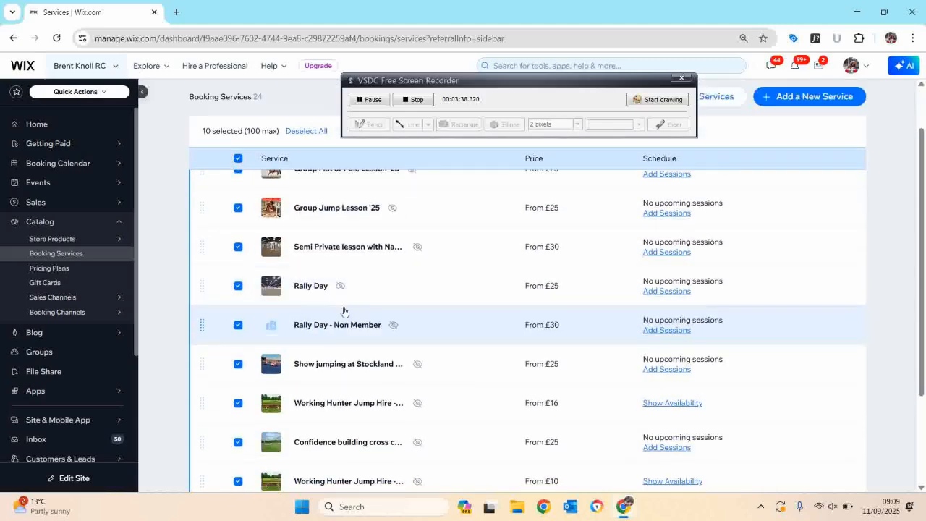
left_click(238, 324)
left_click(238, 285)
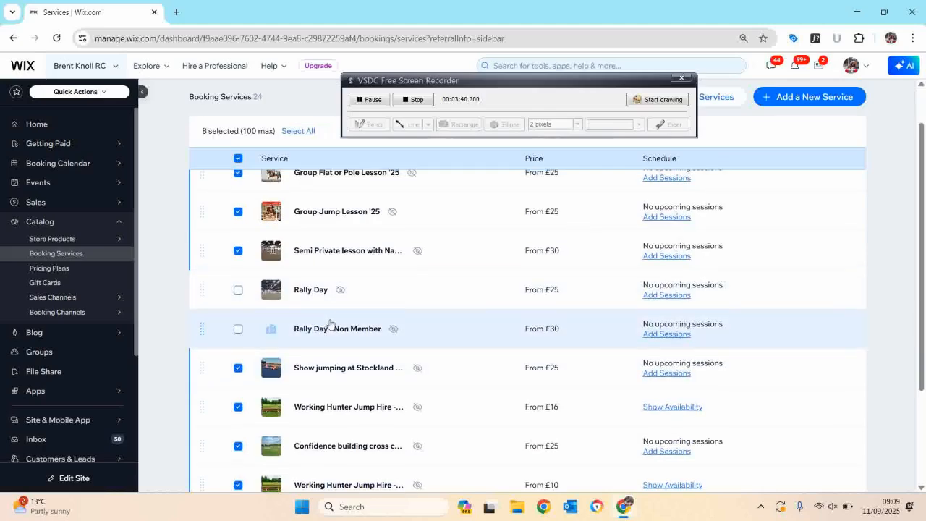
scroll(470, 275, "up", 1)
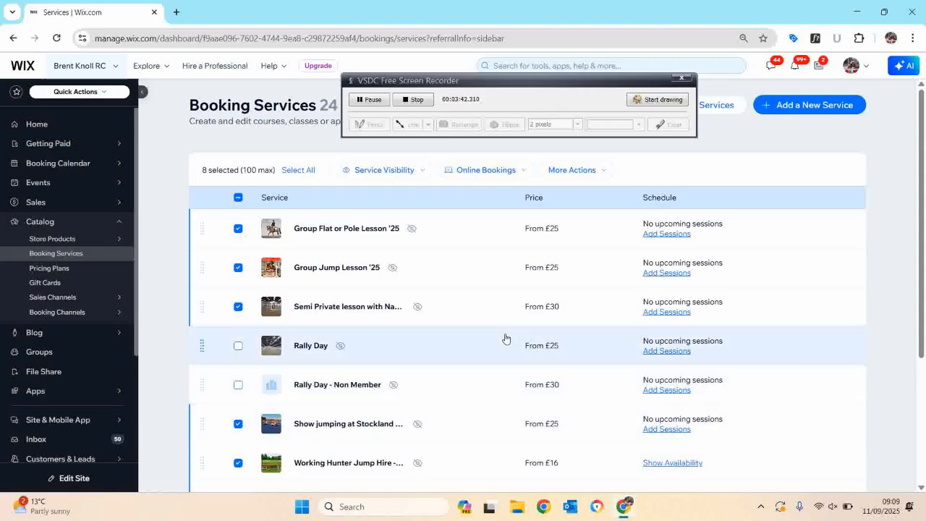
scroll(506, 339, "down", 3)
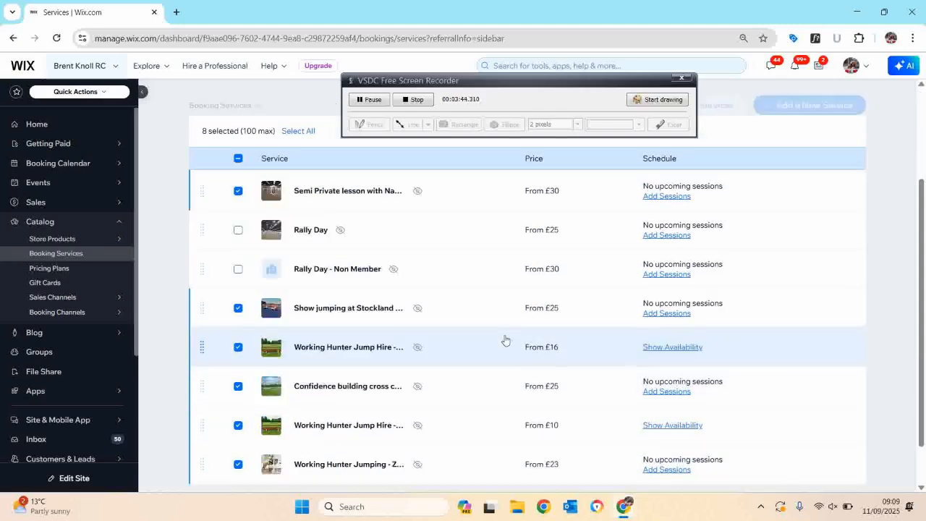
scroll(505, 339, "up", 1)
scroll(506, 340, "up", 2)
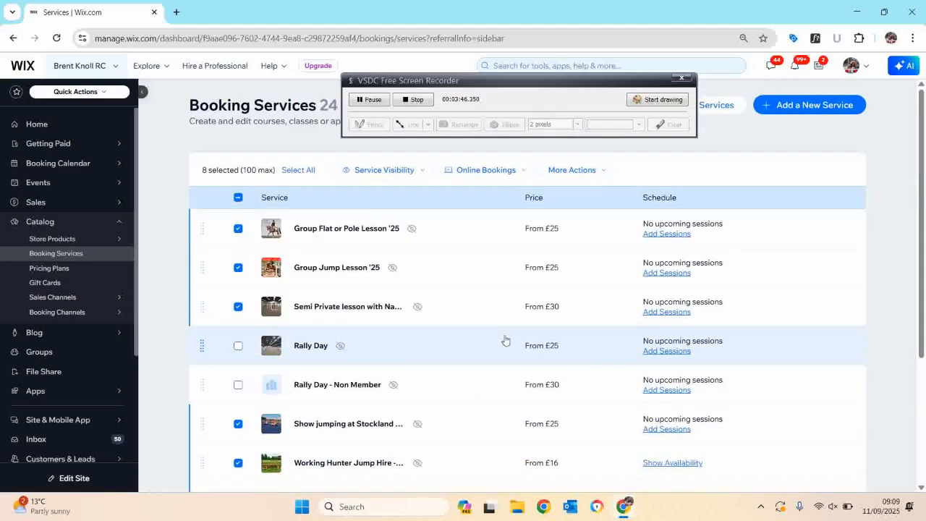